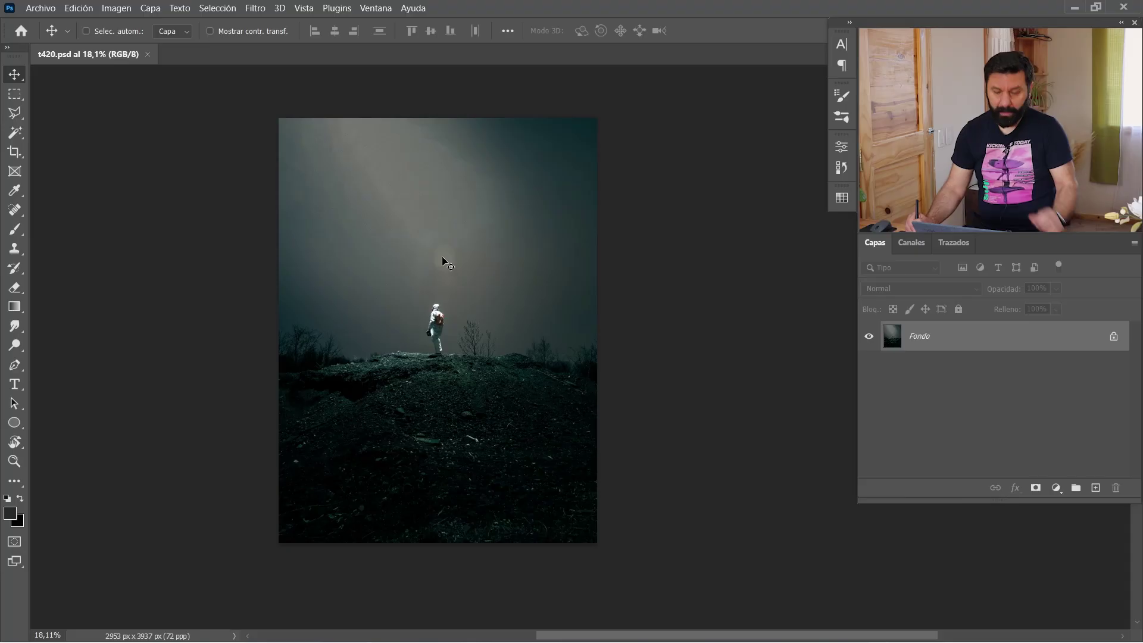
Draw a four-point Pen shape layer, Forma 1, from above the canvas top to the hilltop.
left_click(16, 366)
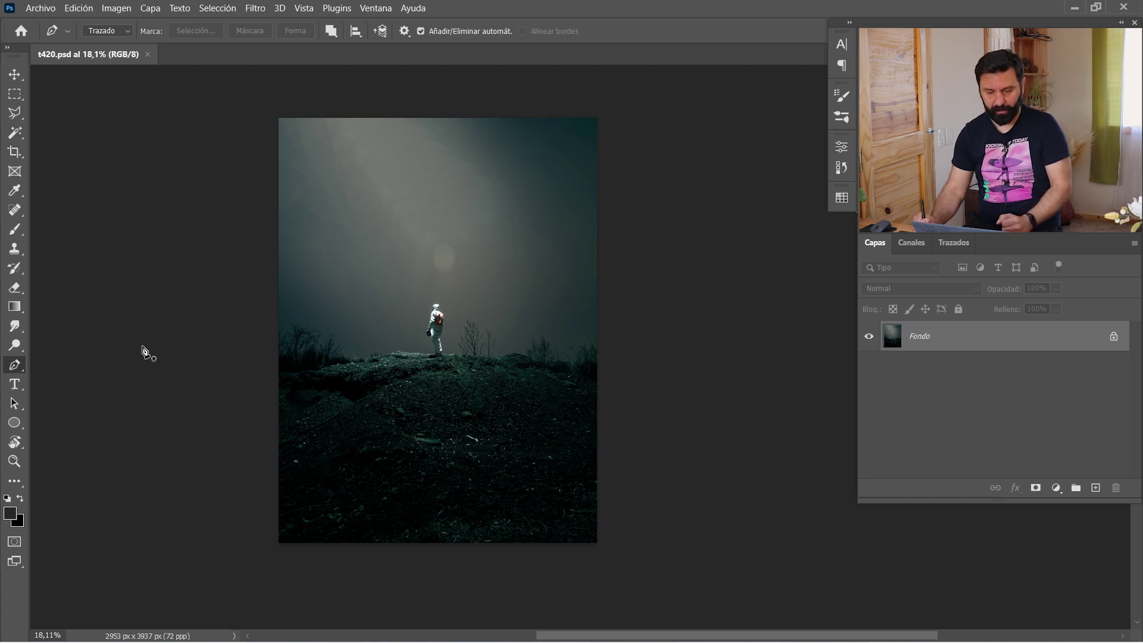
left_click(127, 30)
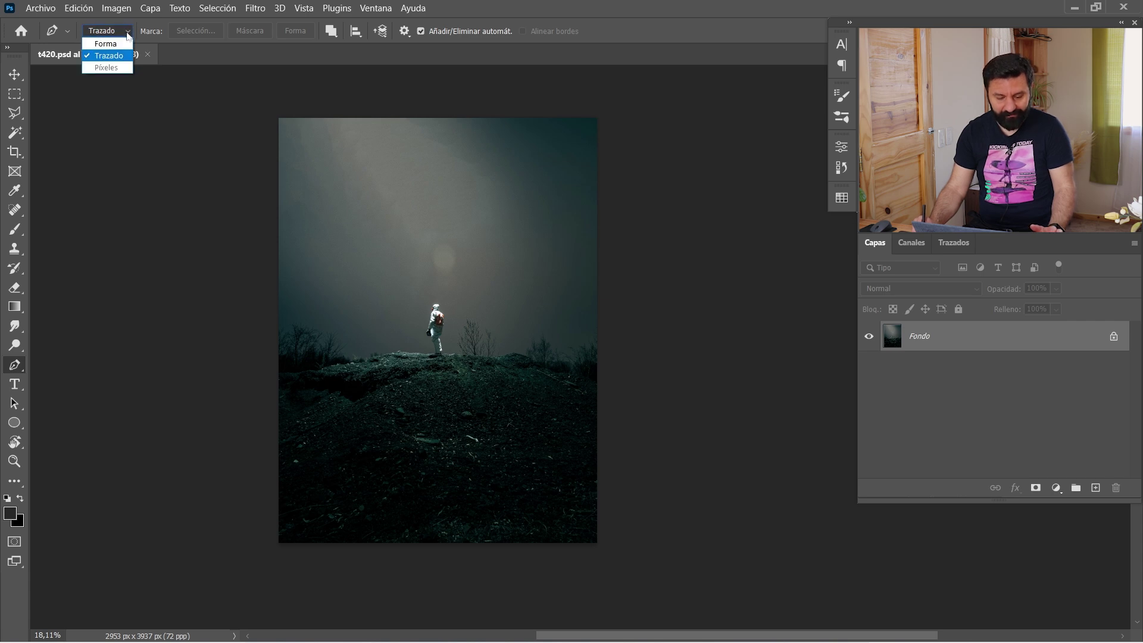
left_click(119, 44)
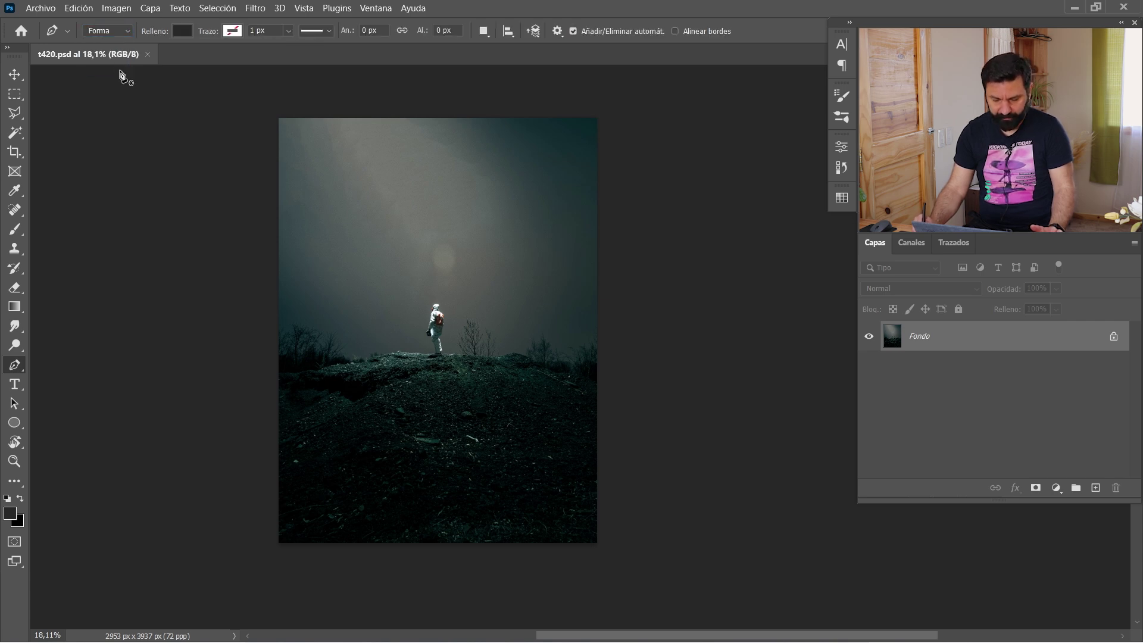
left_click(346, 107)
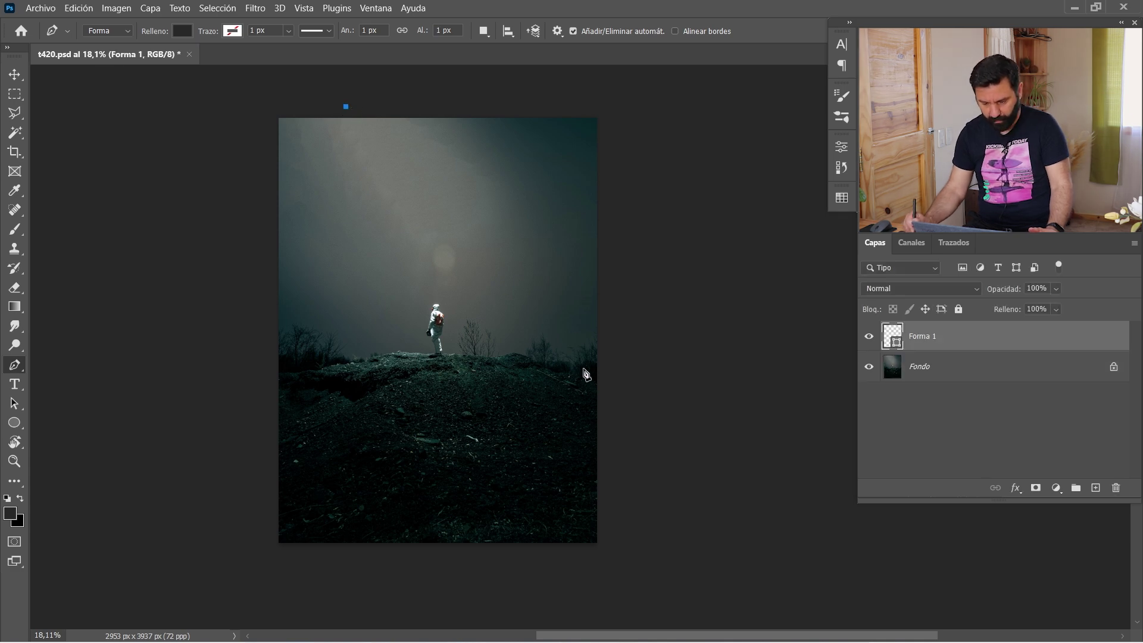
left_click(588, 371)
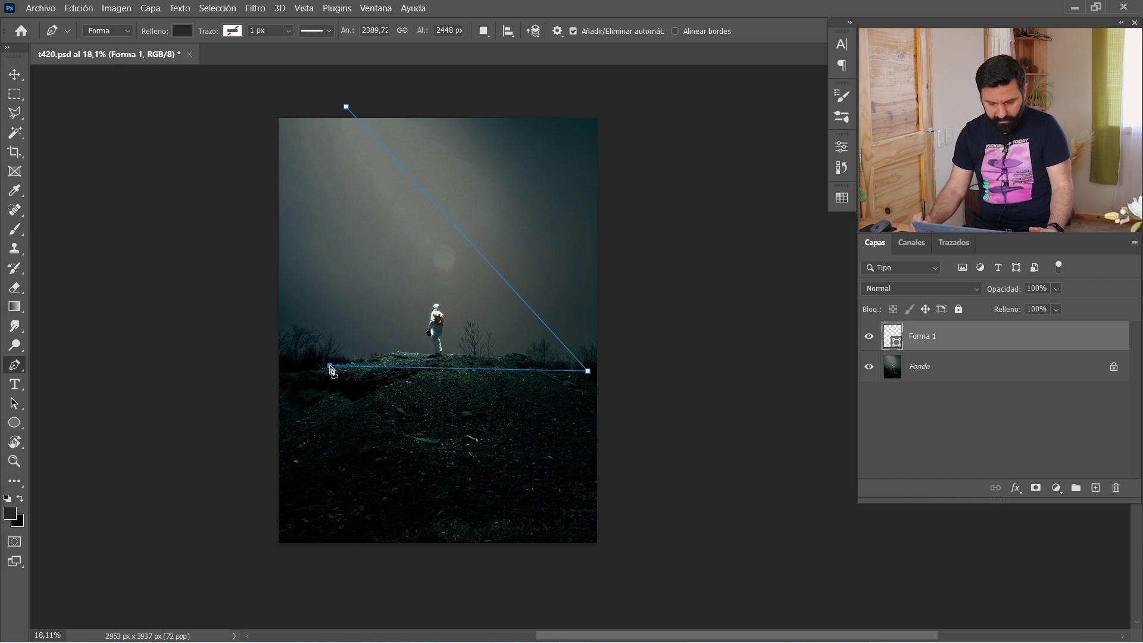
left_click(330, 366)
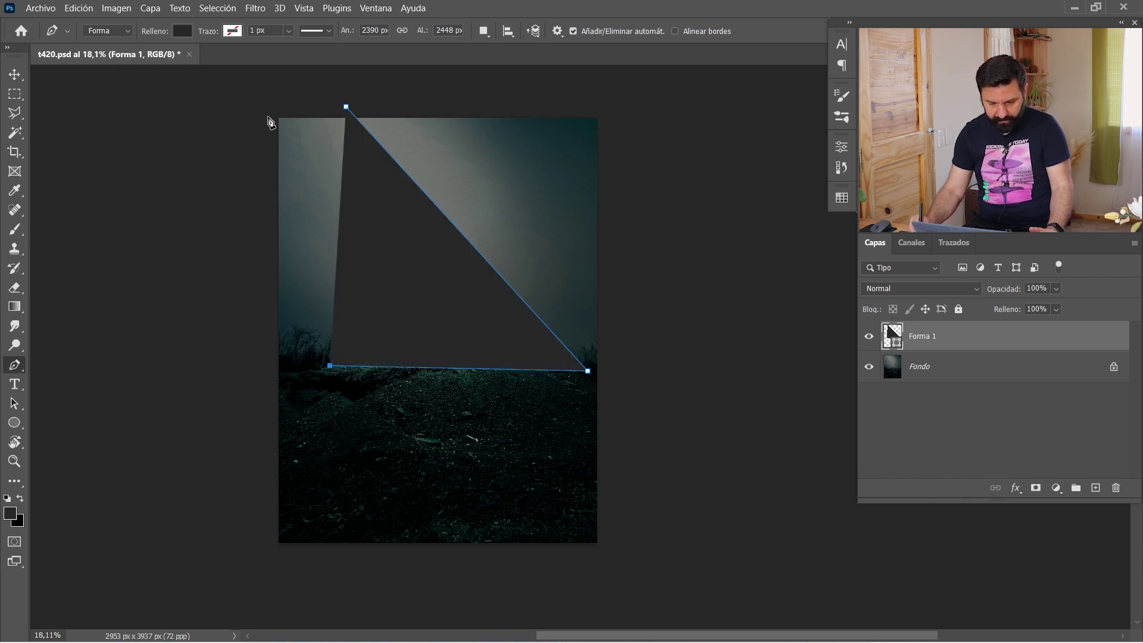
left_click(266, 119)
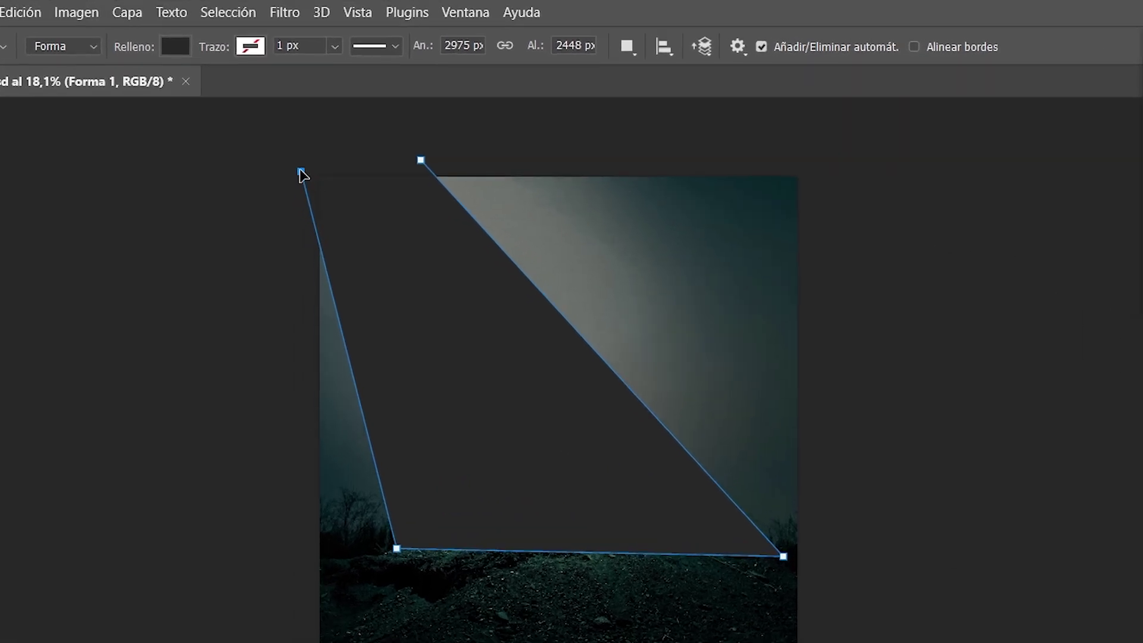
left_click_drag(300, 165, 296, 162)
left_click(420, 160)
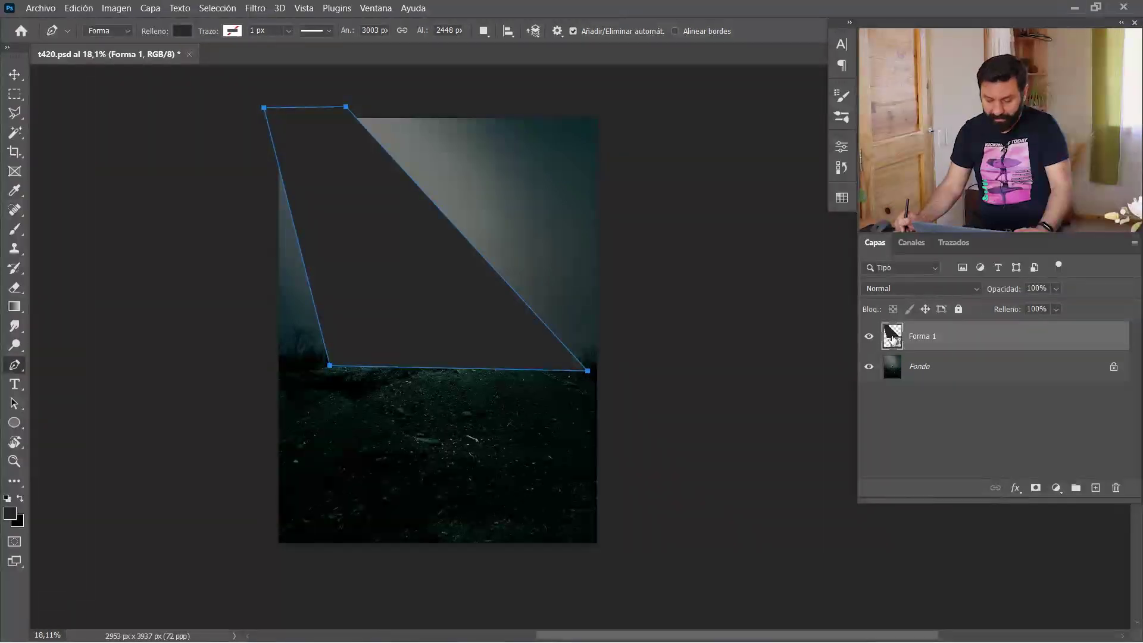
double_click(891, 339)
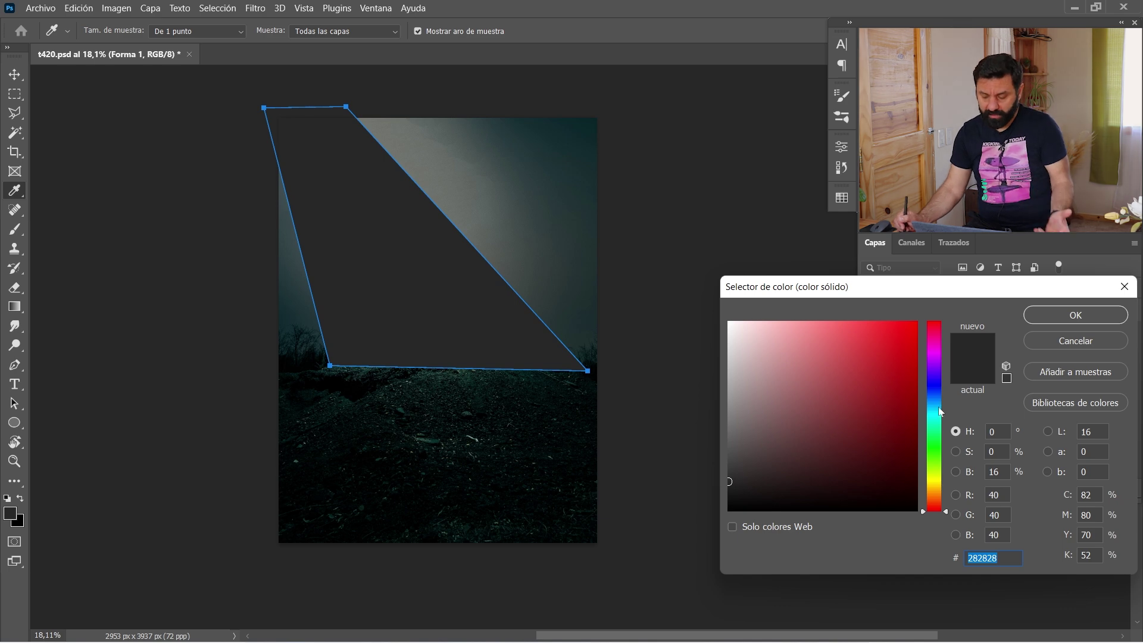
Change Forma 1's fill from dark grey 282828 to yellow eed131.
left_click(933, 431)
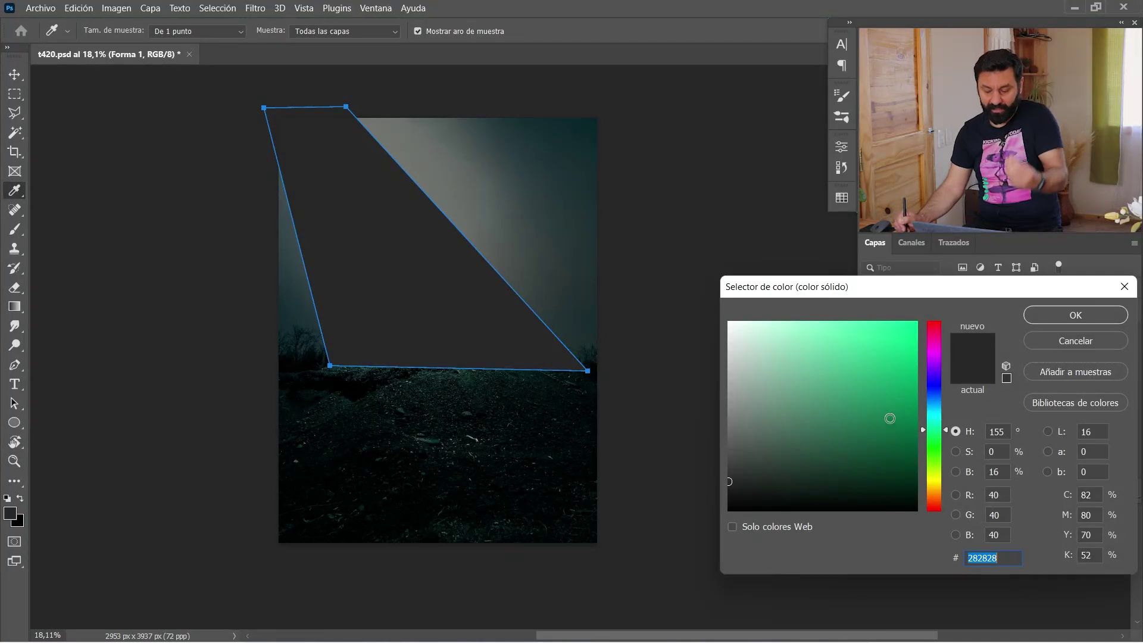
left_click_drag(890, 418, 880, 332)
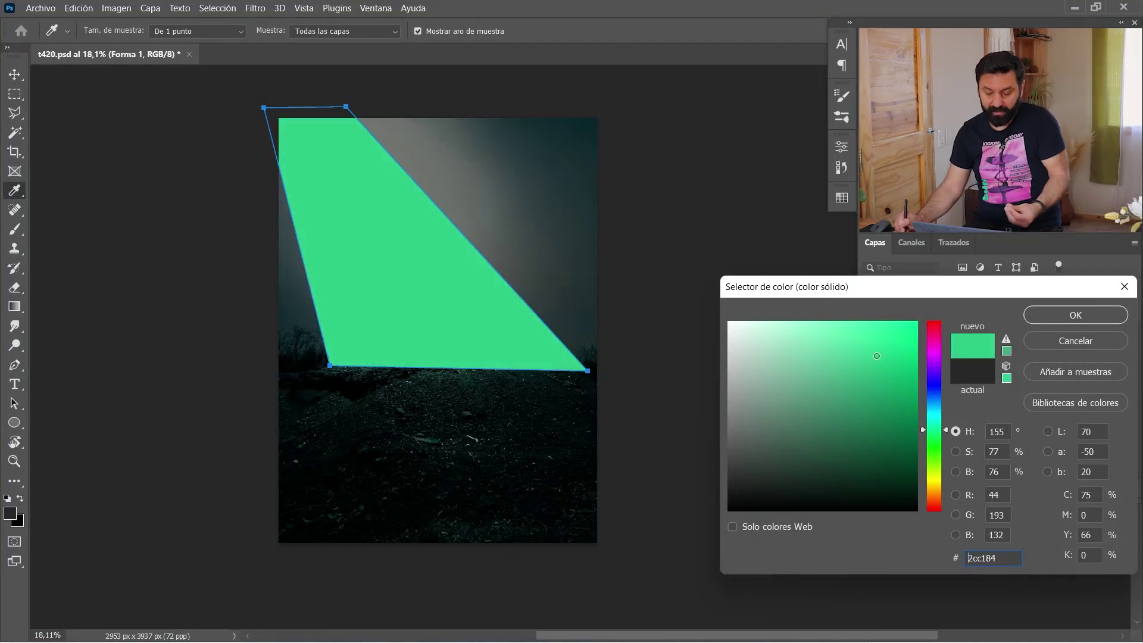
left_click(934, 477)
left_click_drag(934, 478, 934, 489)
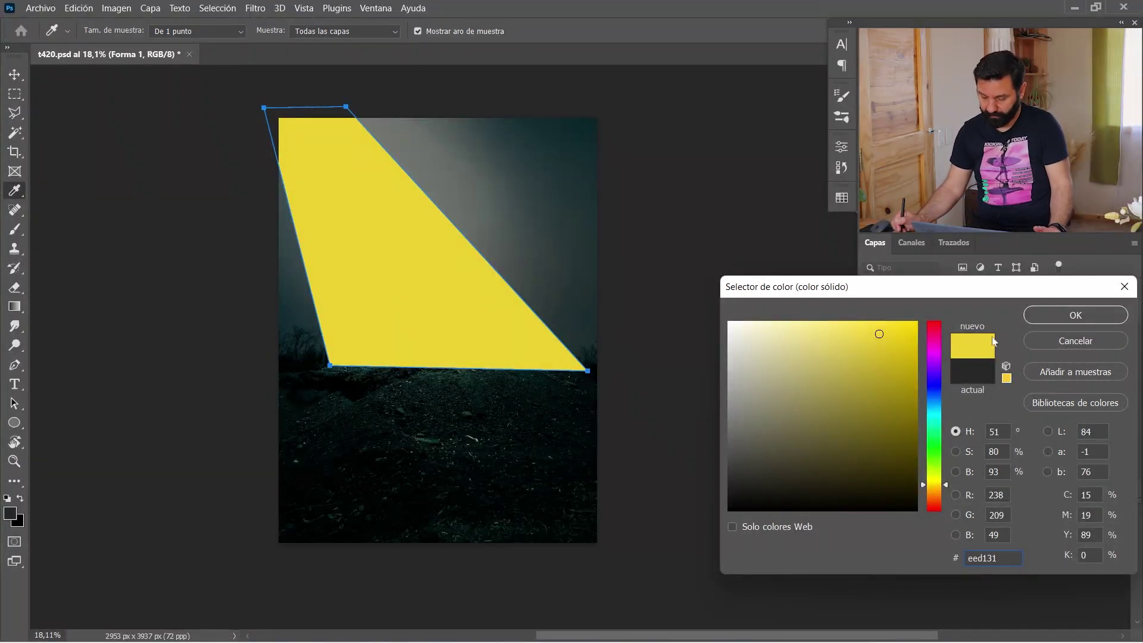
left_click(1057, 320)
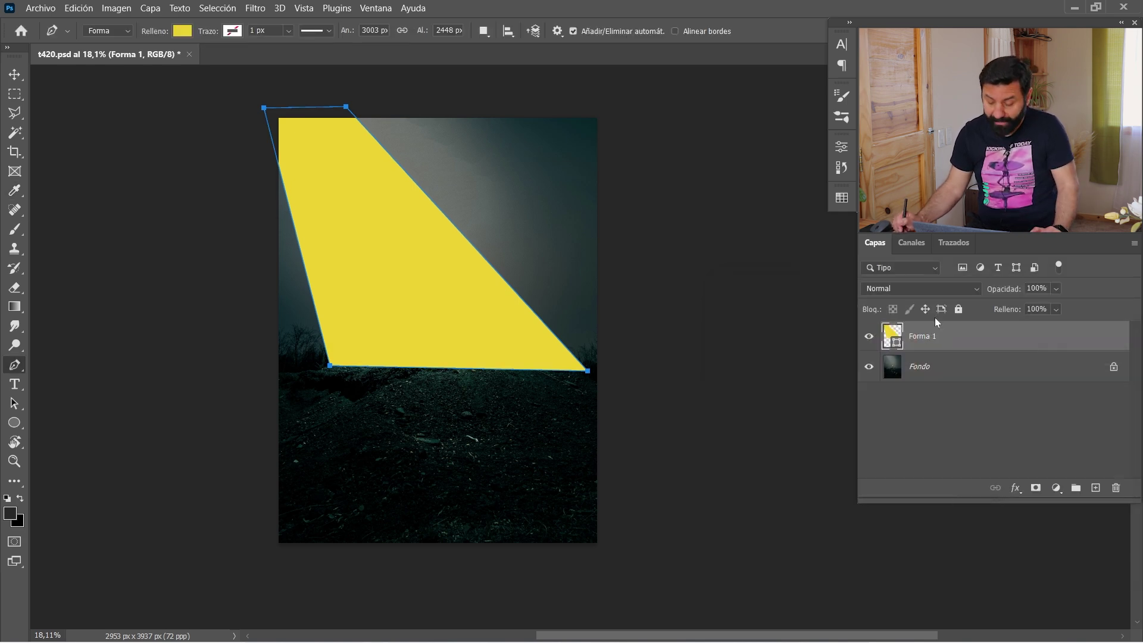
Set Forma 1's blend mode to Superponer (Overlay).
left_click(936, 289)
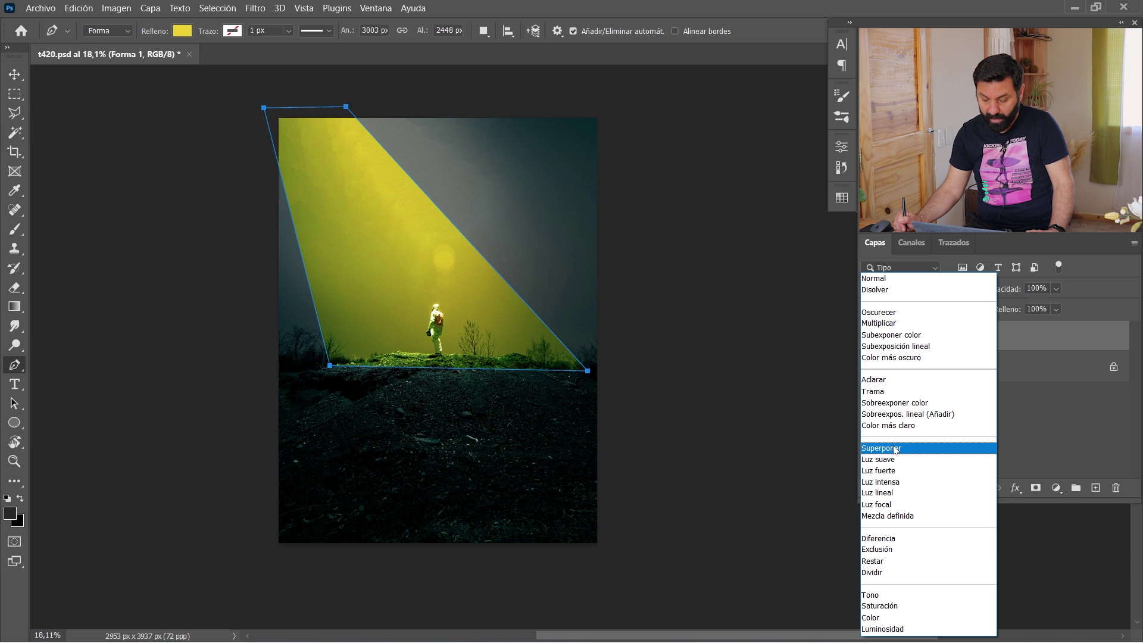
left_click(894, 448)
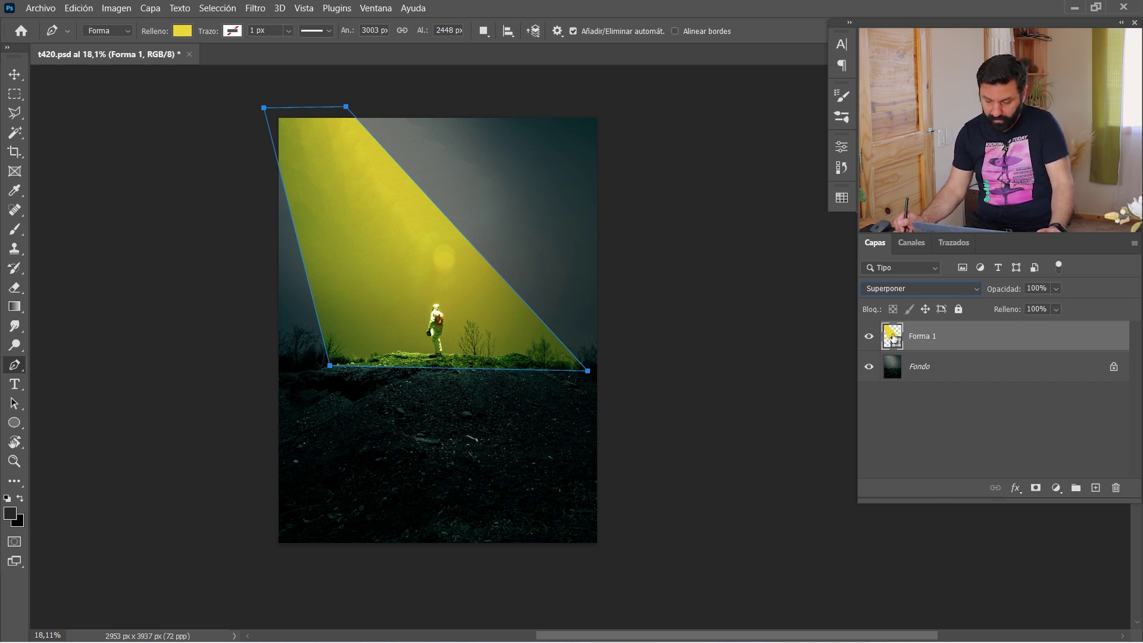
Soften the beam fill to pale yellow e9cd6d and duplicate it as Forma 1 copia.
double_click(893, 336)
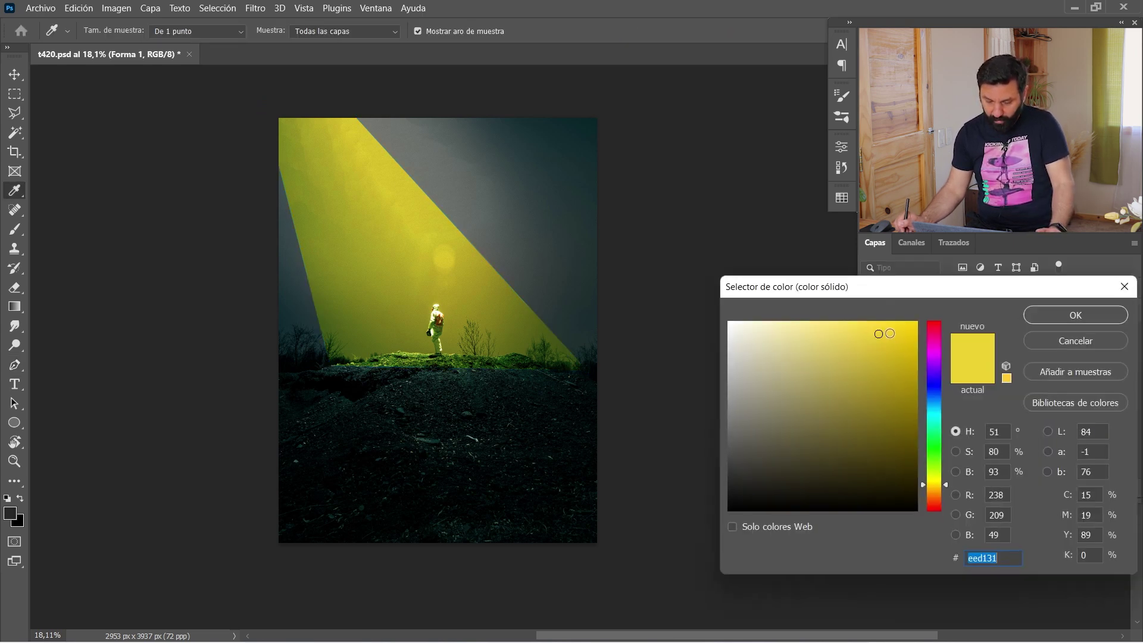
left_click(843, 334)
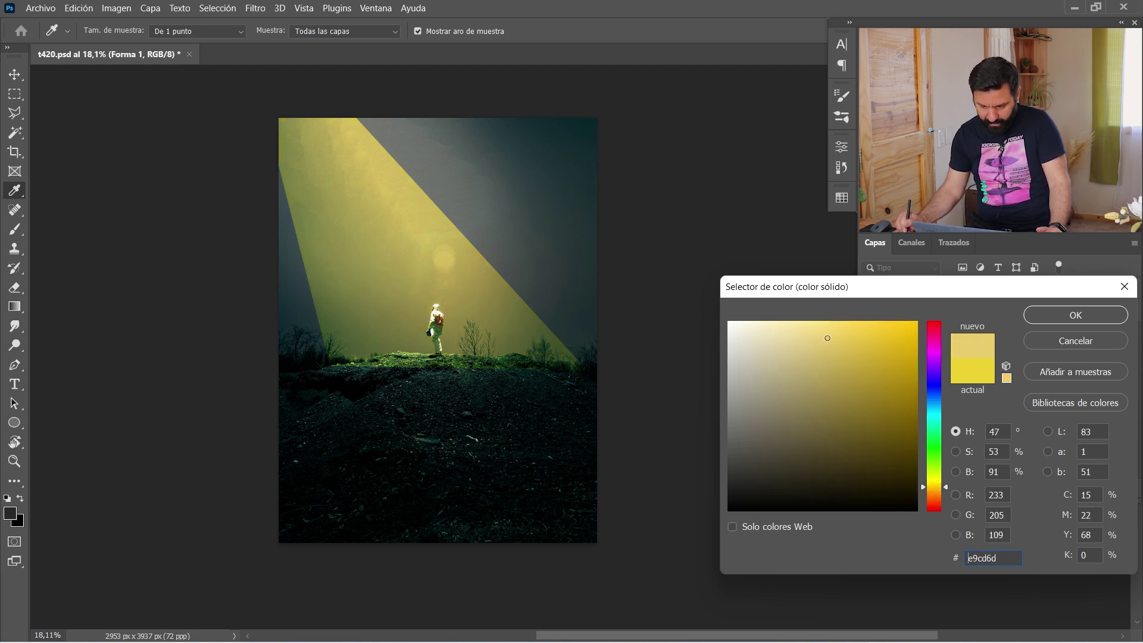
left_click(1062, 314)
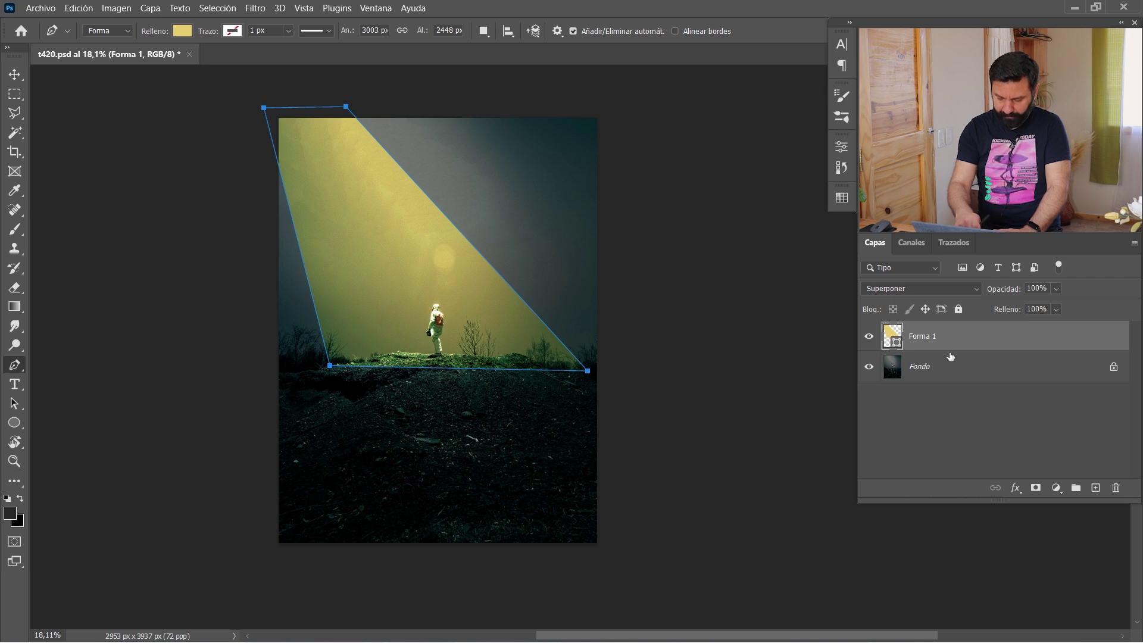
key("ctrl+j")
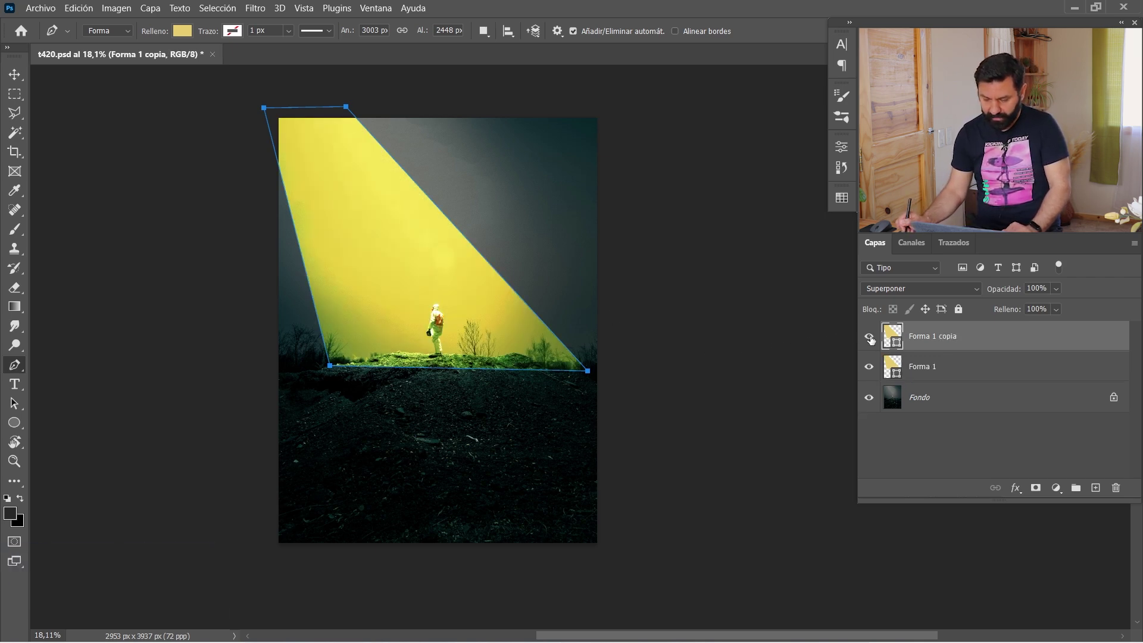
Hide Forma 1 copia and make the original Forma 1 layer active.
left_click(870, 338)
left_click(920, 371)
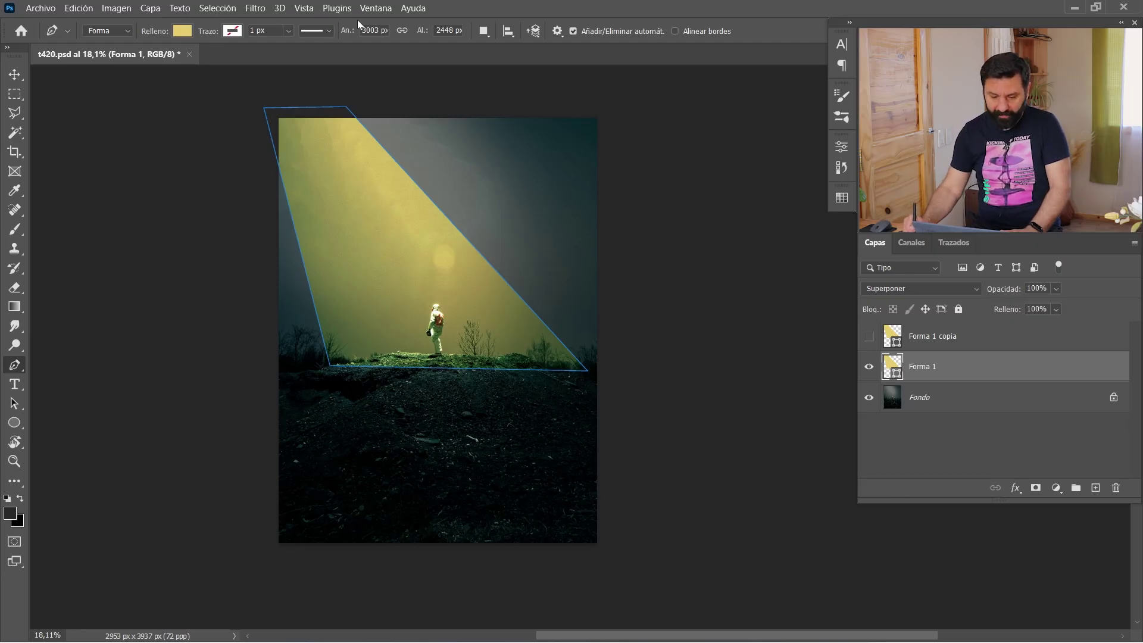
left_click(257, 8)
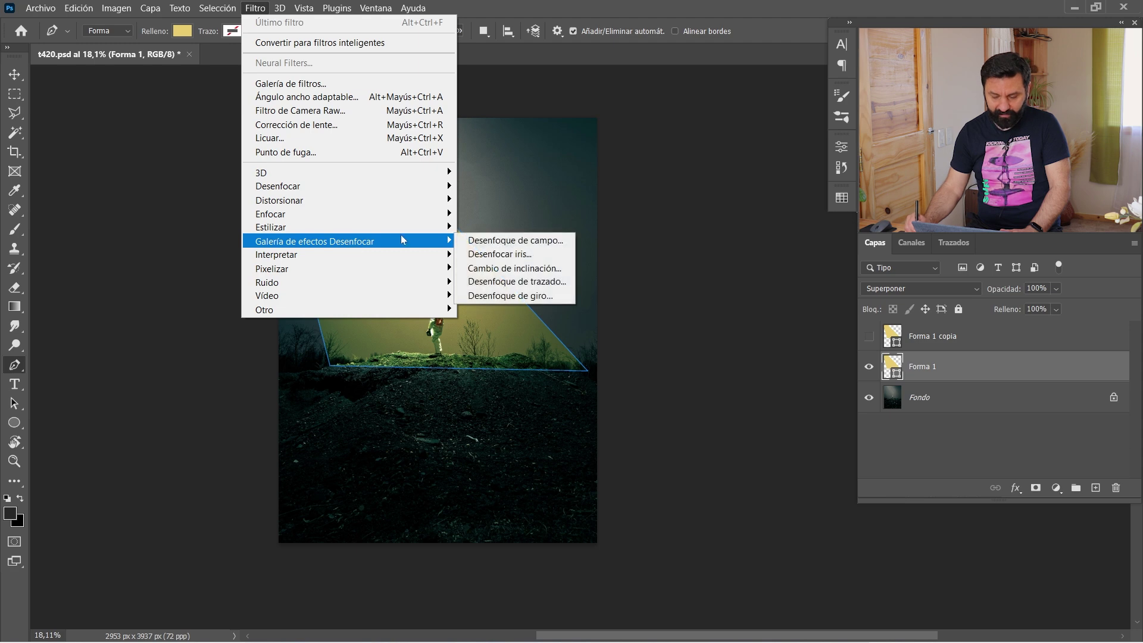
mouse_move(314, 241)
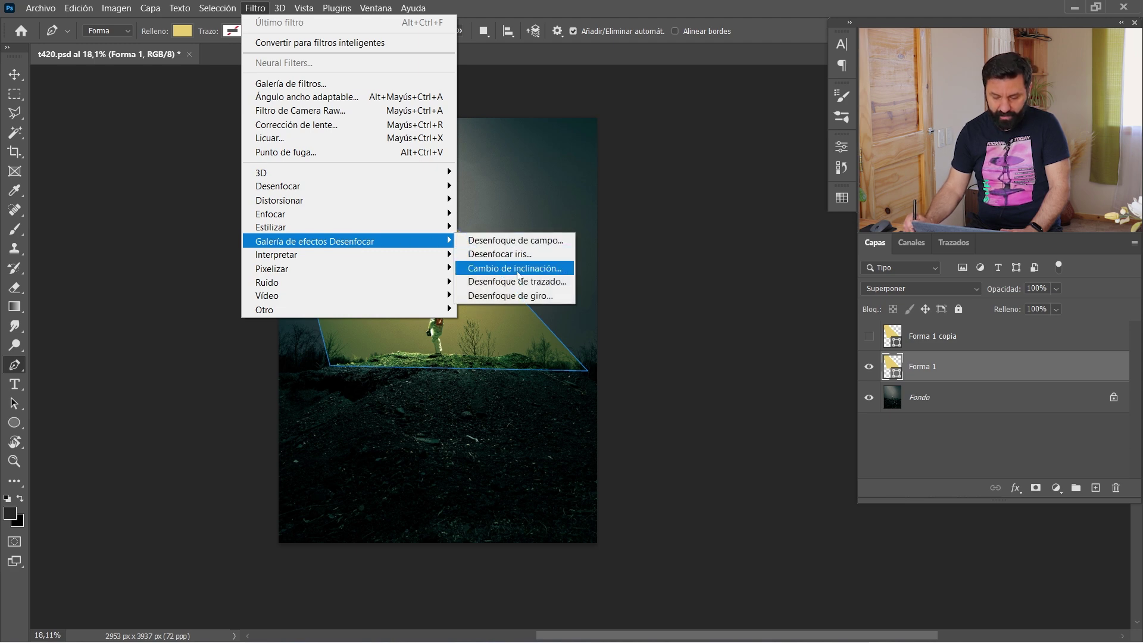
Start a Cambio de inclinación blur on Forma 1, converting it to a smart object.
left_click(519, 269)
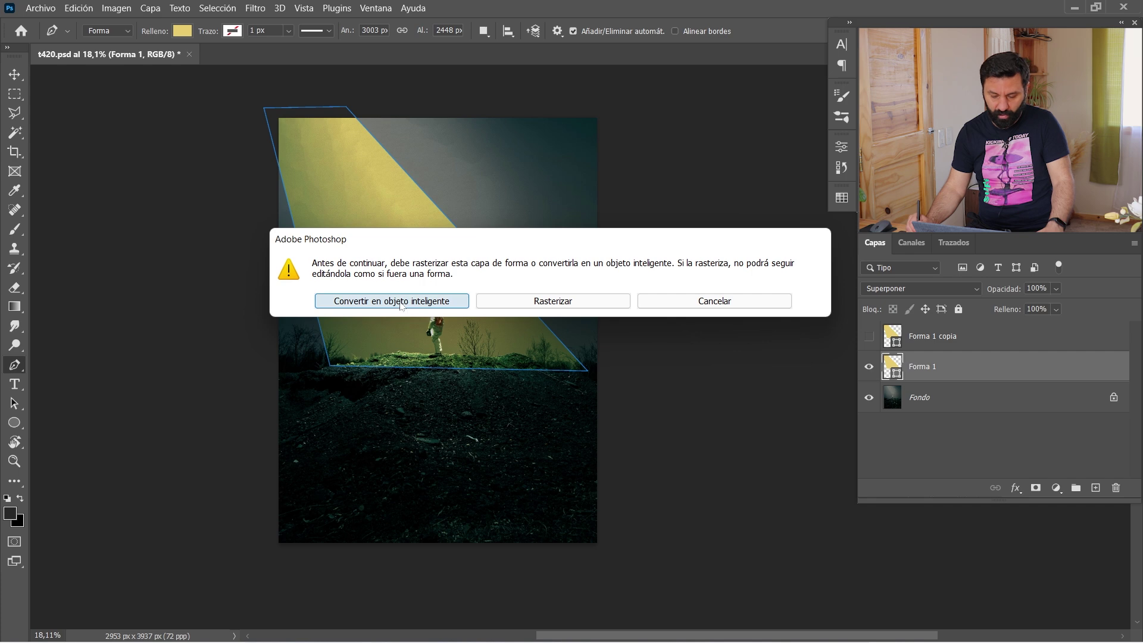
left_click(403, 301)
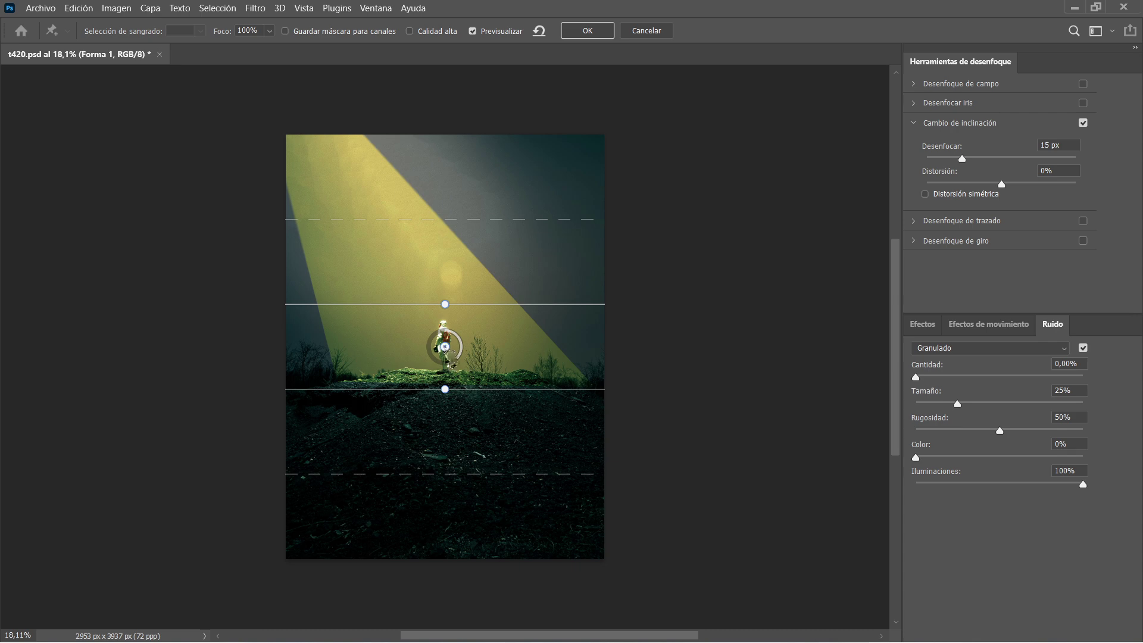
Apply a 300 px tilt-shift blur with focus lines on a steep diagonal.
left_click_drag(446, 354, 308, 399)
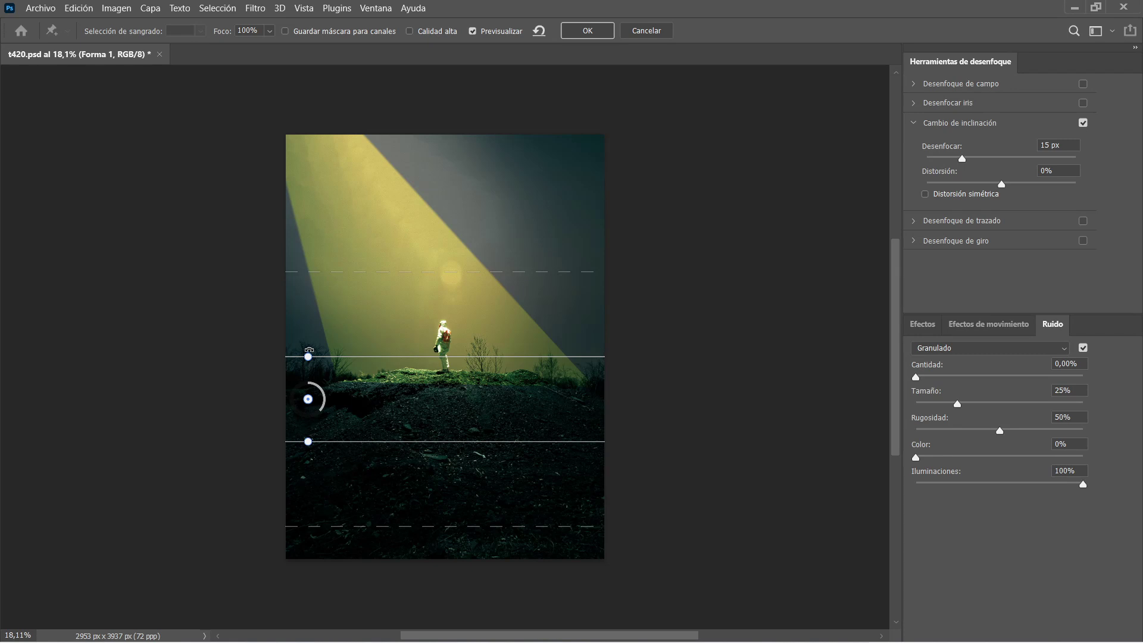
mouse_move(309, 350)
left_mouse_down()
mouse_move(361, 389)
mouse_move(363, 378)
left_mouse_up()
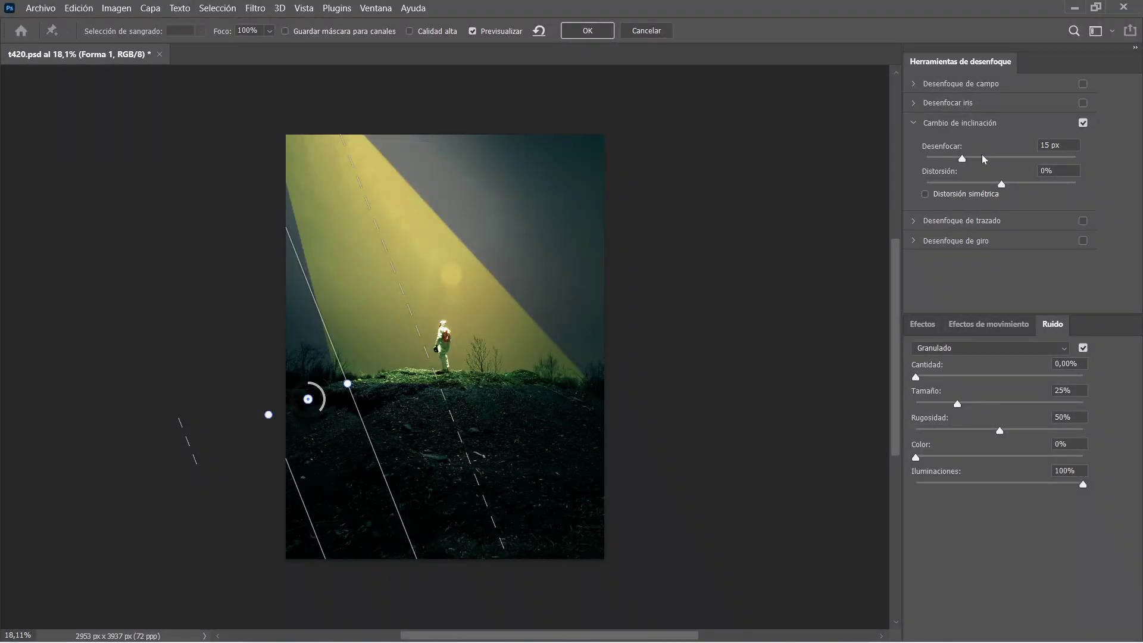
left_click(985, 159)
left_click(1002, 158)
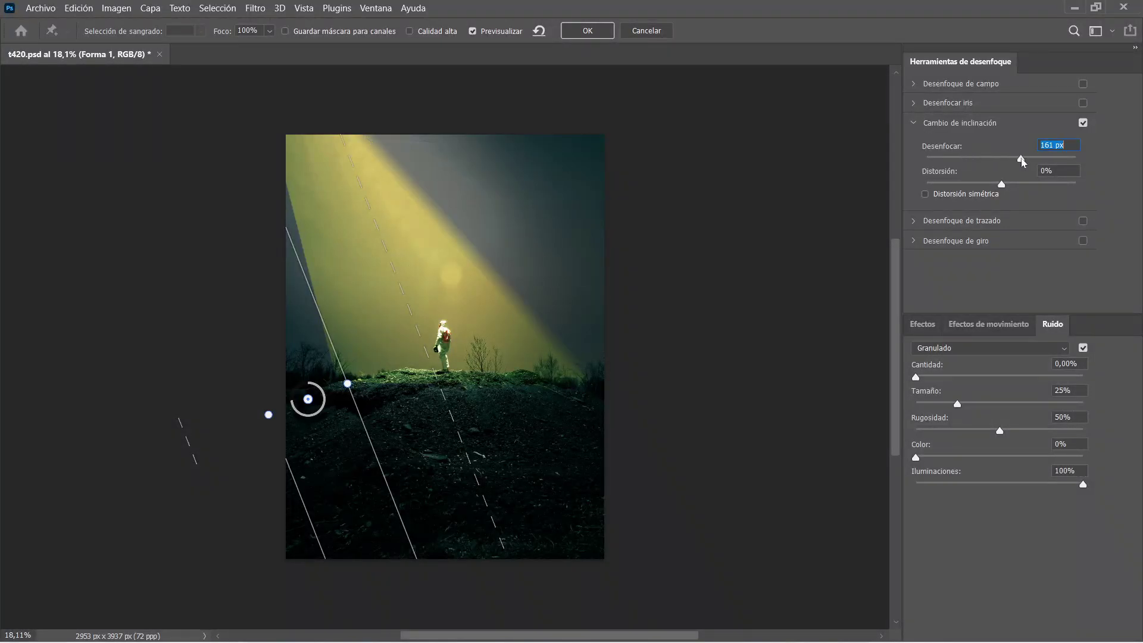
left_click(1037, 159)
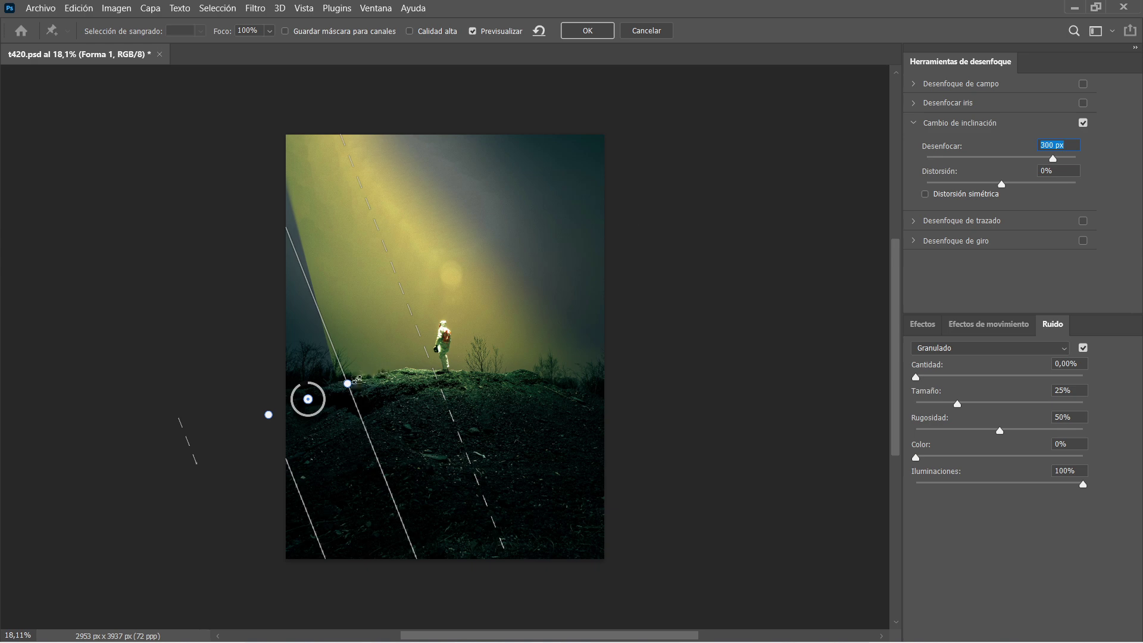
left_click(356, 381)
left_click_drag(355, 380, 273, 416)
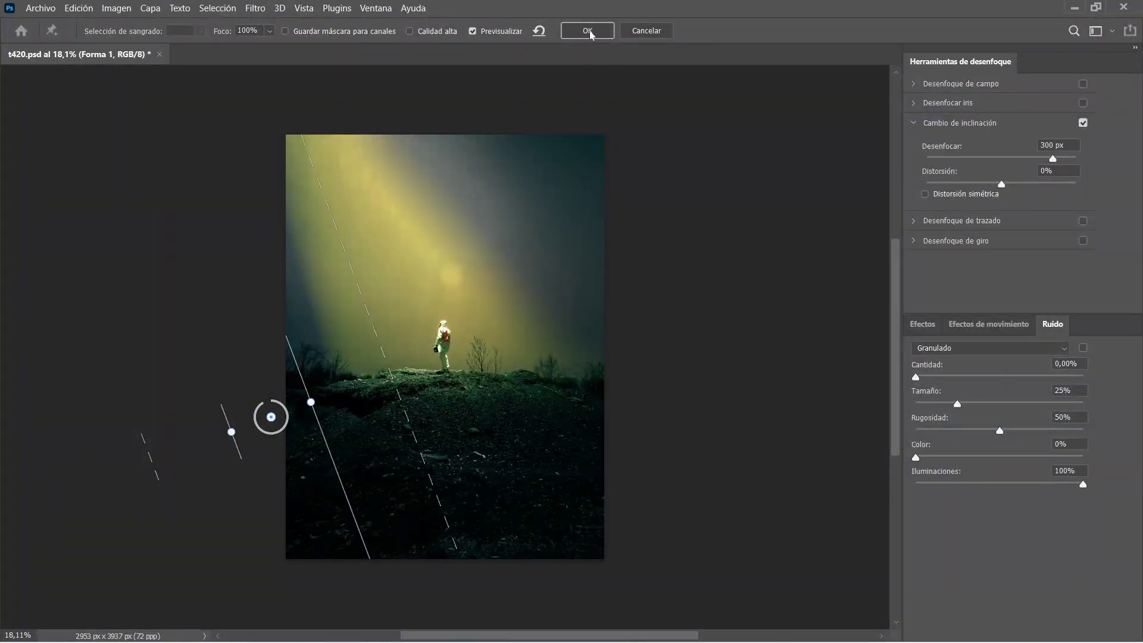
left_click(589, 34)
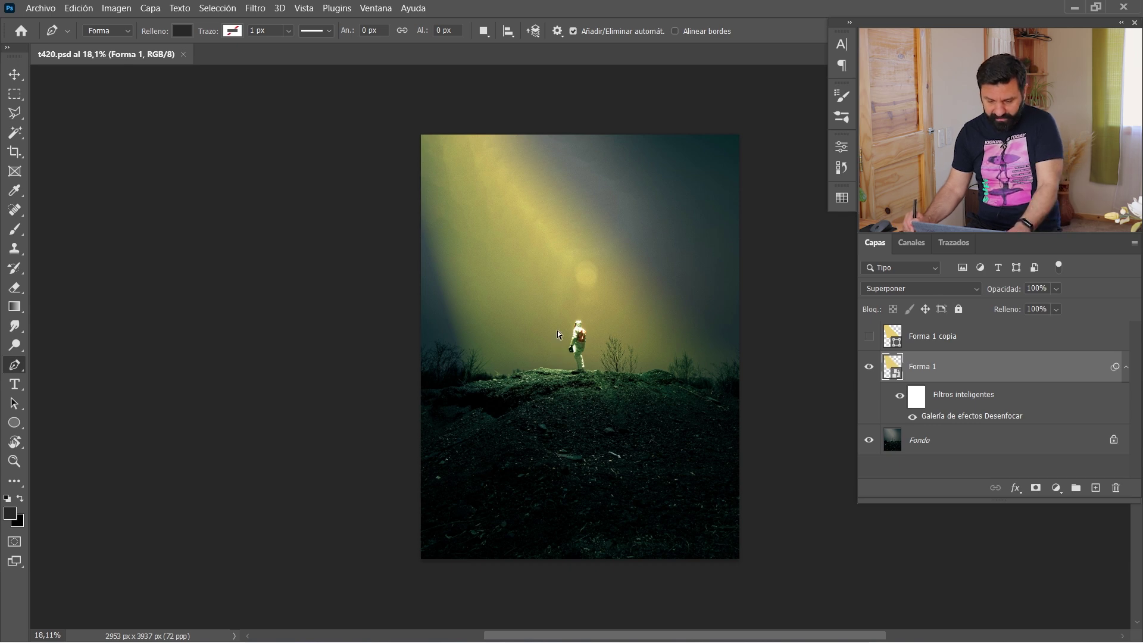
Make Forma 1 copia visible again over the blurred beam.
scroll(574, 327, "up", 3)
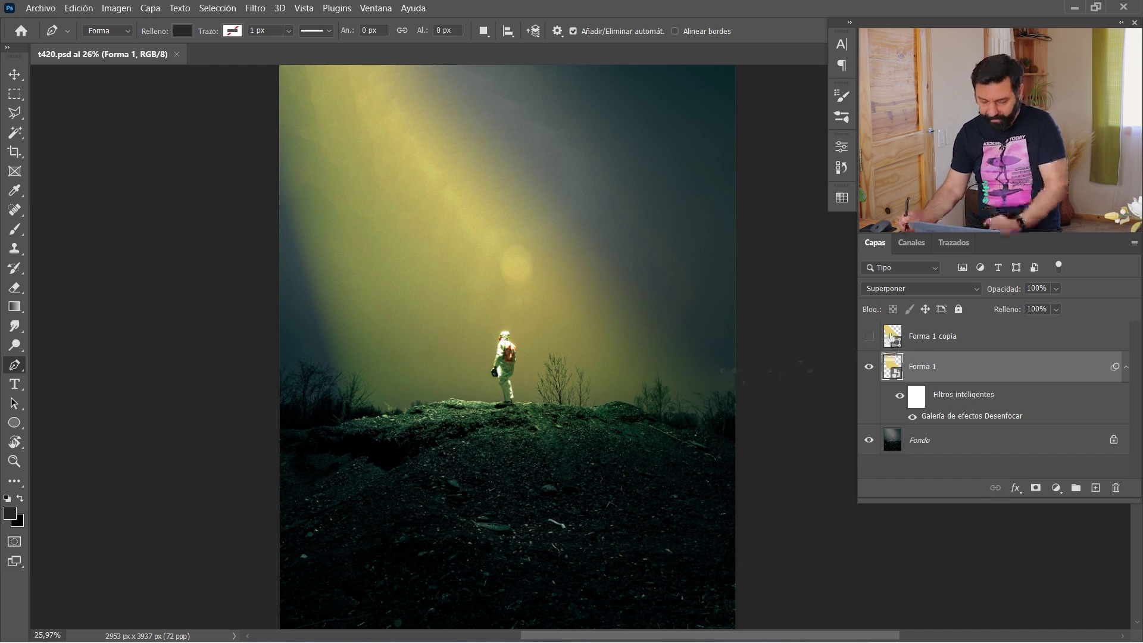
left_click(870, 336)
left_click(869, 337)
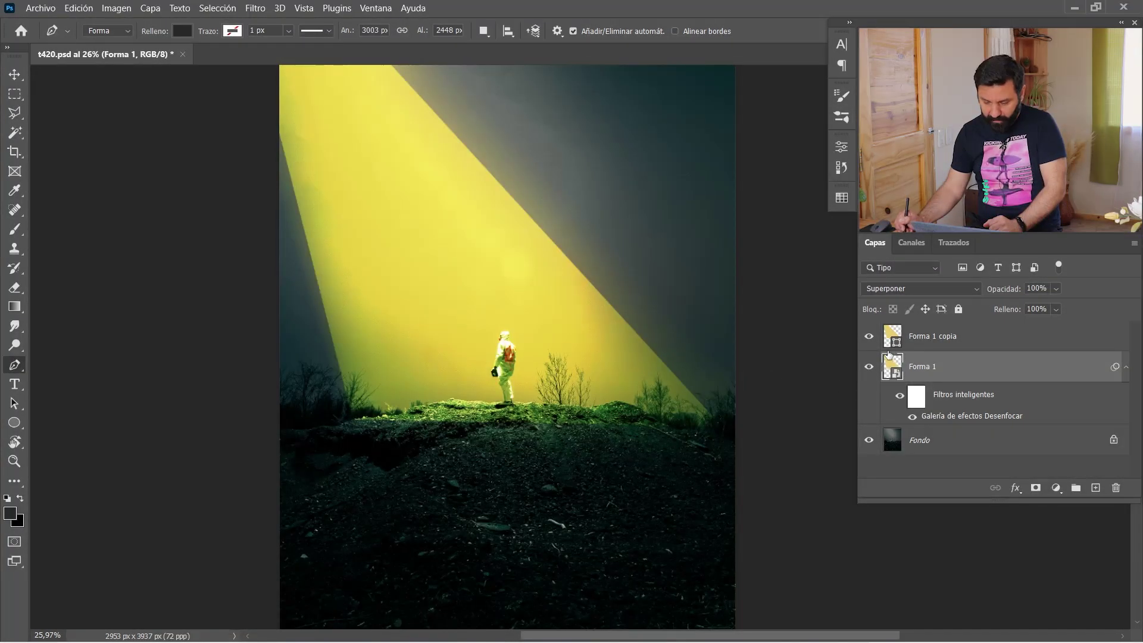
On Forma 1 copia, drag the top corners and bottom-right corner inward to narrow the beam.
left_click(893, 339)
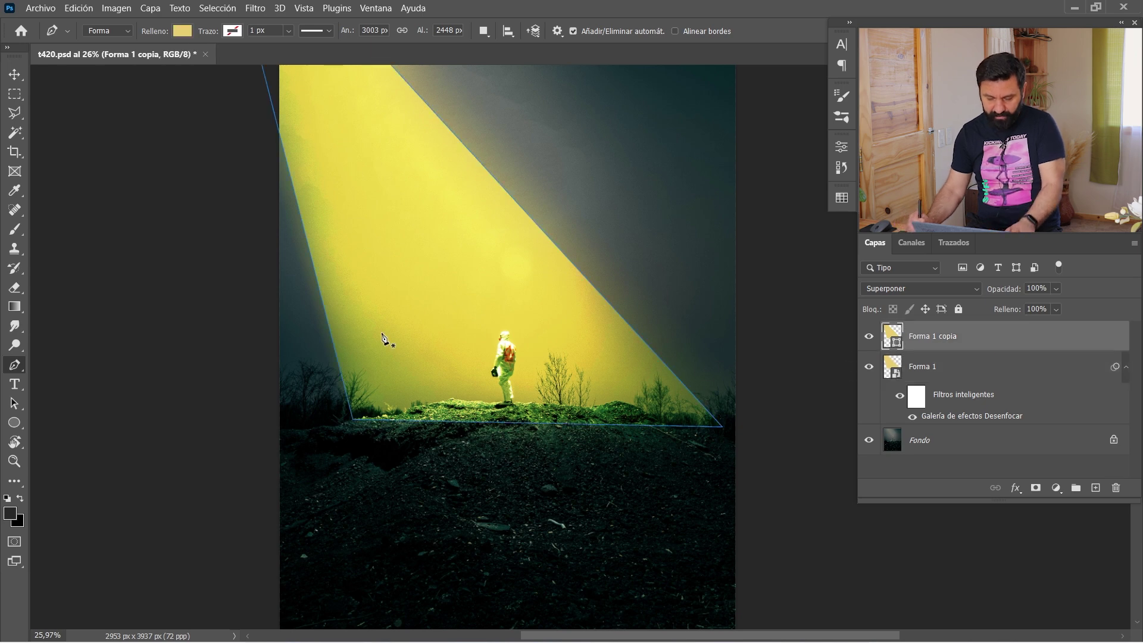
scroll(494, 329, "down", 2)
scroll(476, 321, "down", 1)
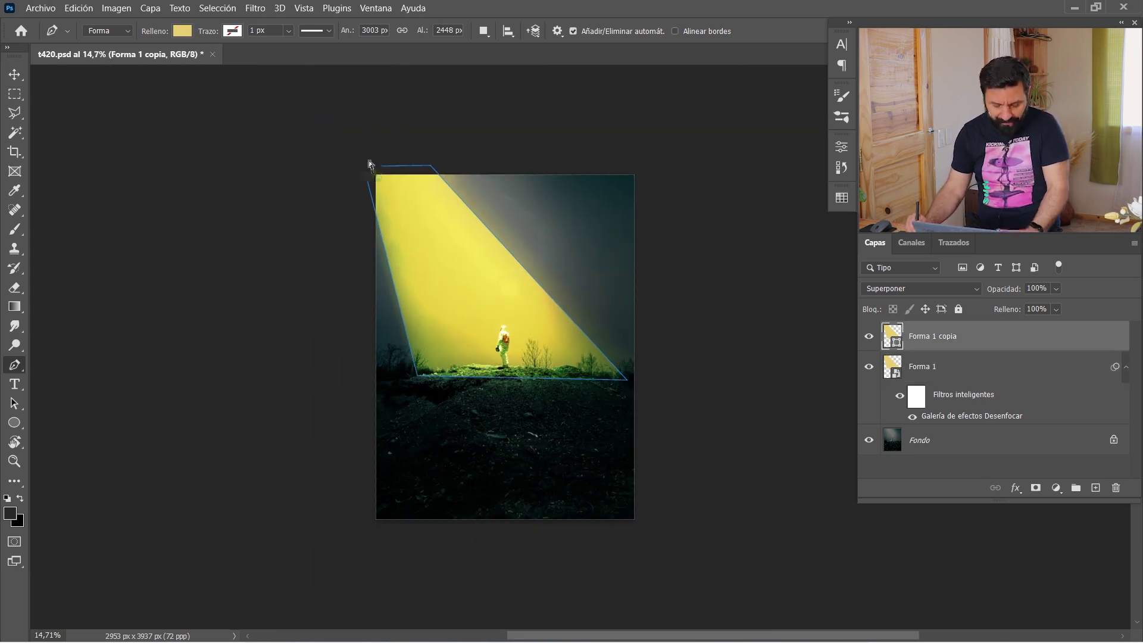
left_click_drag(369, 161, 369, 167)
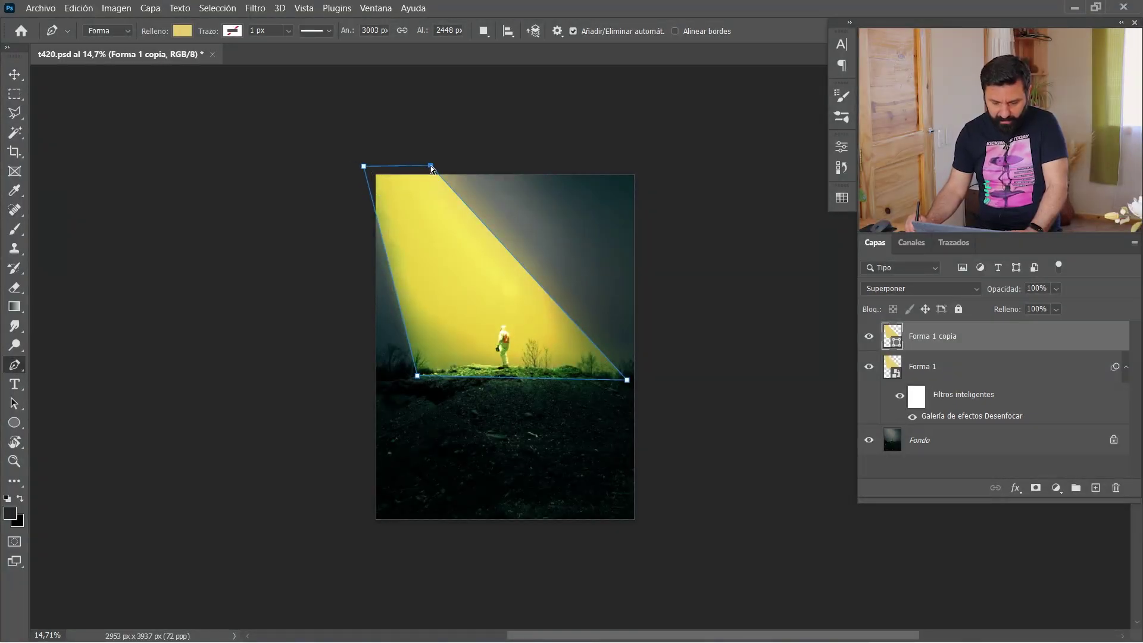
left_click_drag(431, 166, 369, 165)
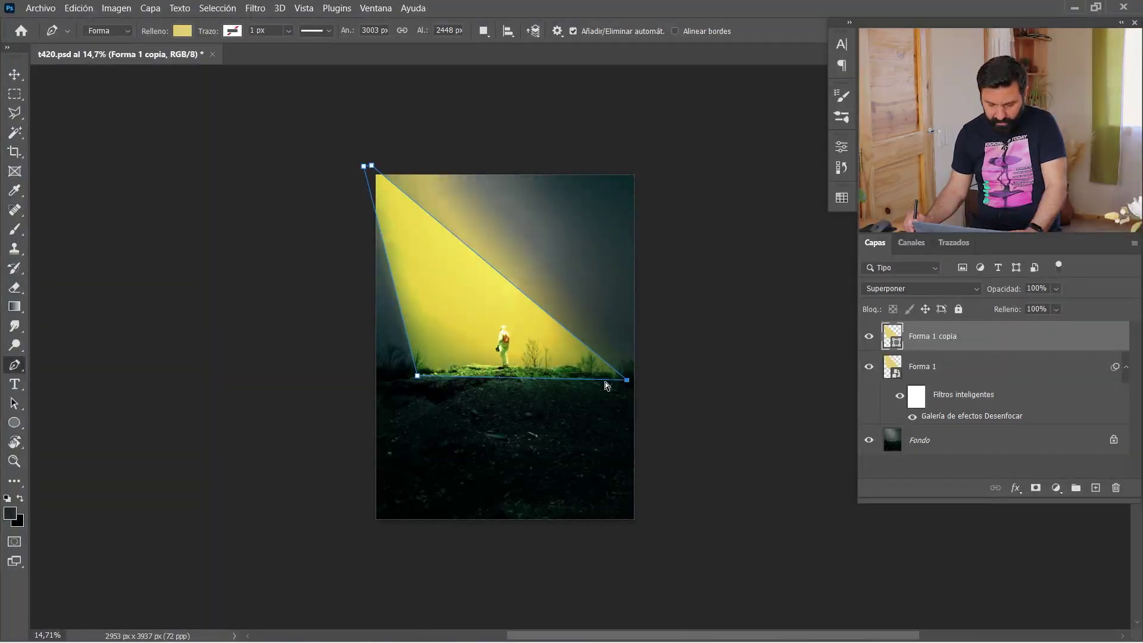
left_click_drag(627, 379, 585, 380)
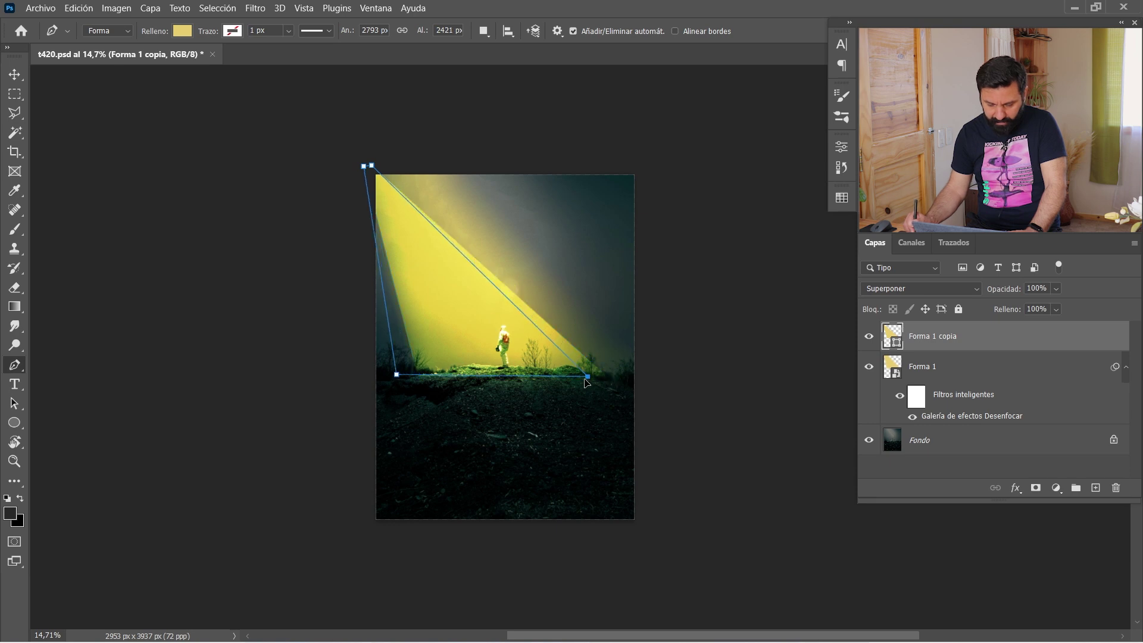
key("Return")
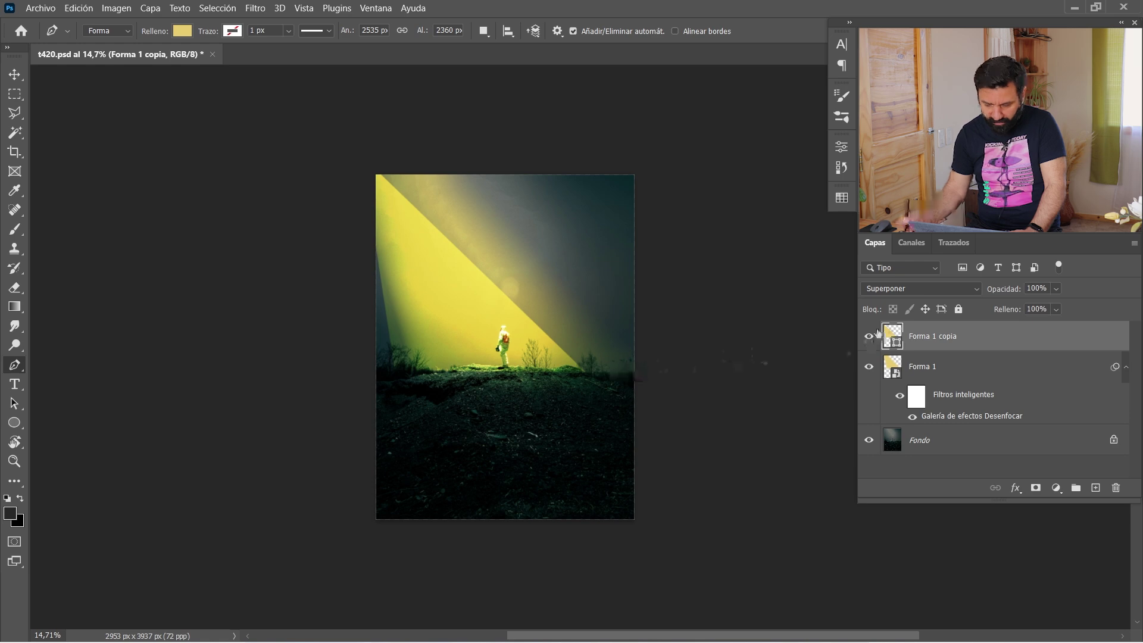
Narrow the beam further so it lands on the astronaut, then fit the image on screen.
scroll(558, 340, "up", 5)
scroll(616, 342, "down", 1)
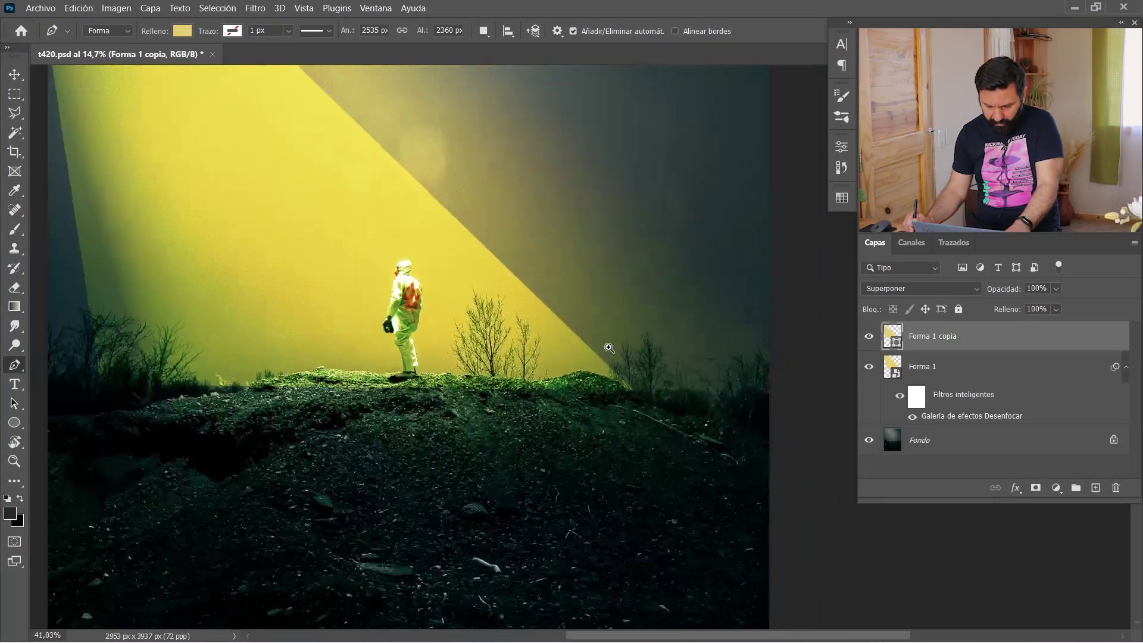
mouse_move(821, 365)
left_mouse_down()
mouse_move(123, 383)
mouse_move(366, 384)
left_mouse_up()
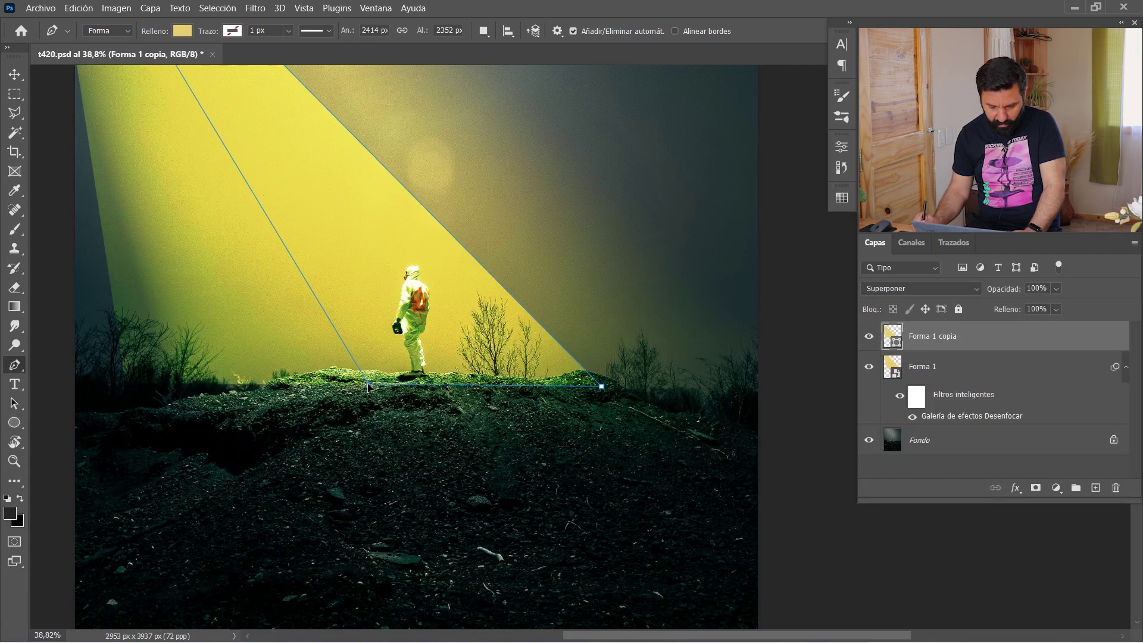
key("ctrl+0")
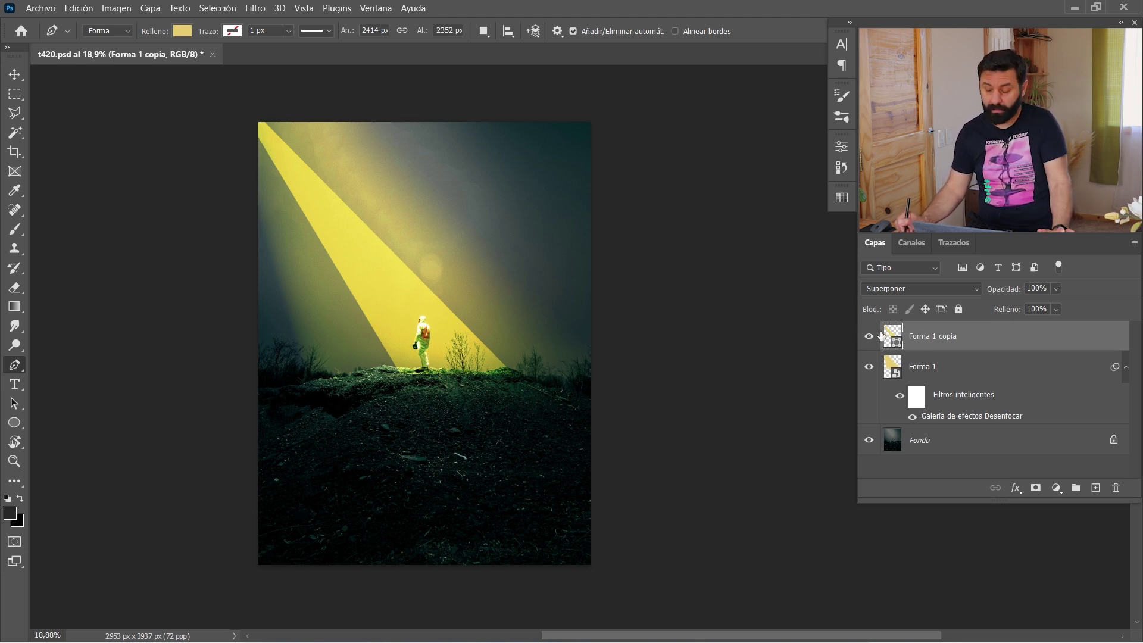
Change Forma 1 copia's fill colour from yellow to white, ffffff.
double_click(890, 335)
left_click_drag(754, 322, 712, 311)
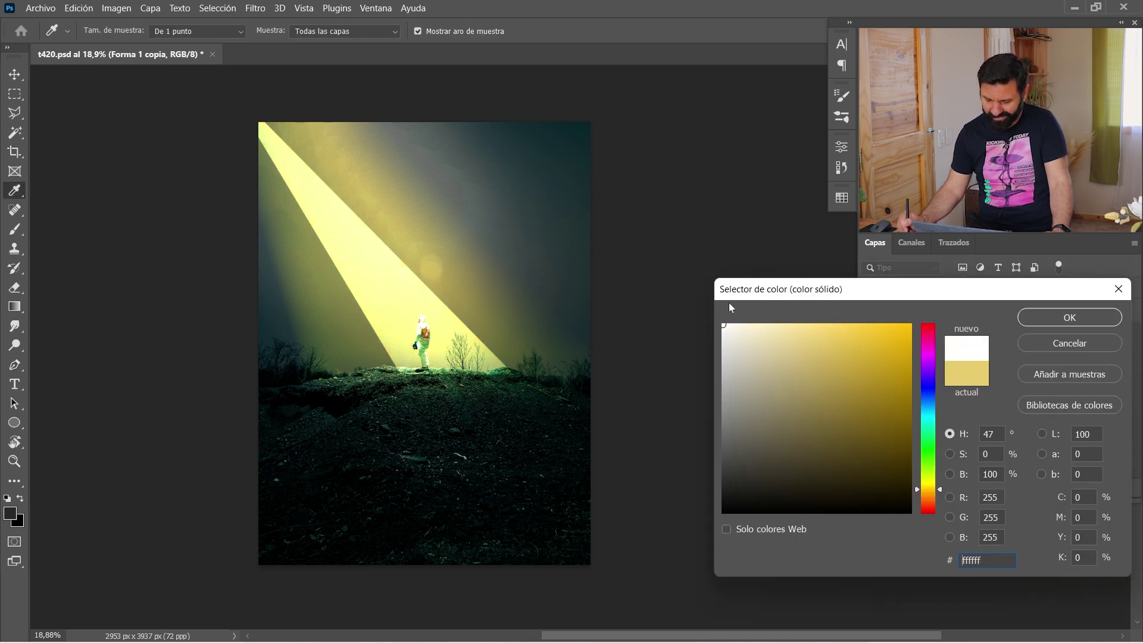
left_click(1061, 323)
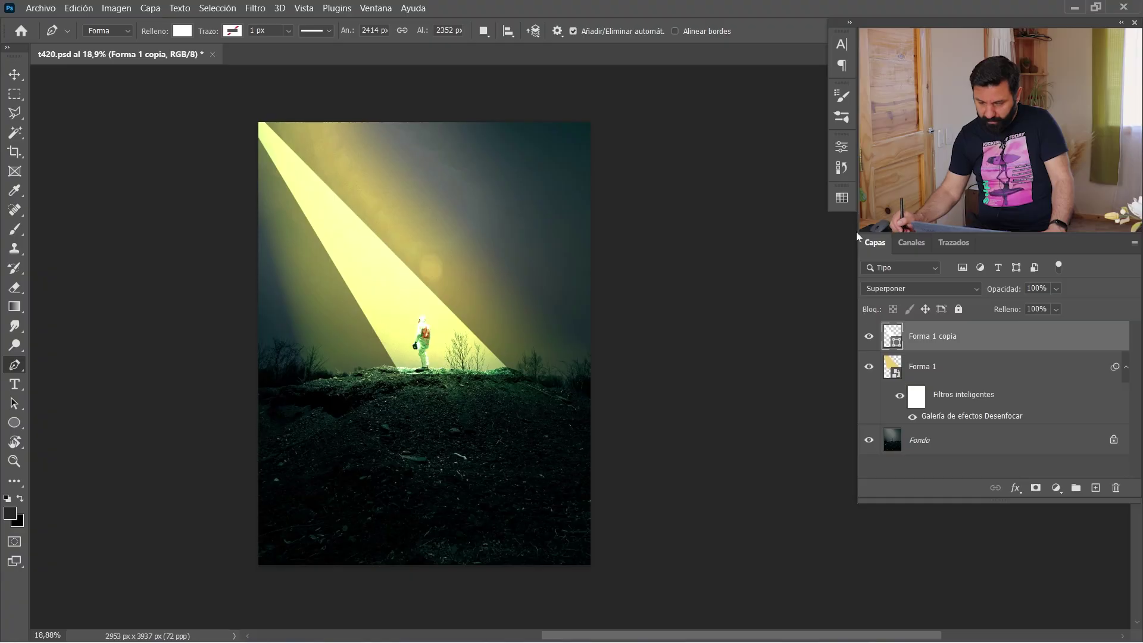
Feather the pale beam copy's mask edges by about 90.7 px.
left_click(843, 149)
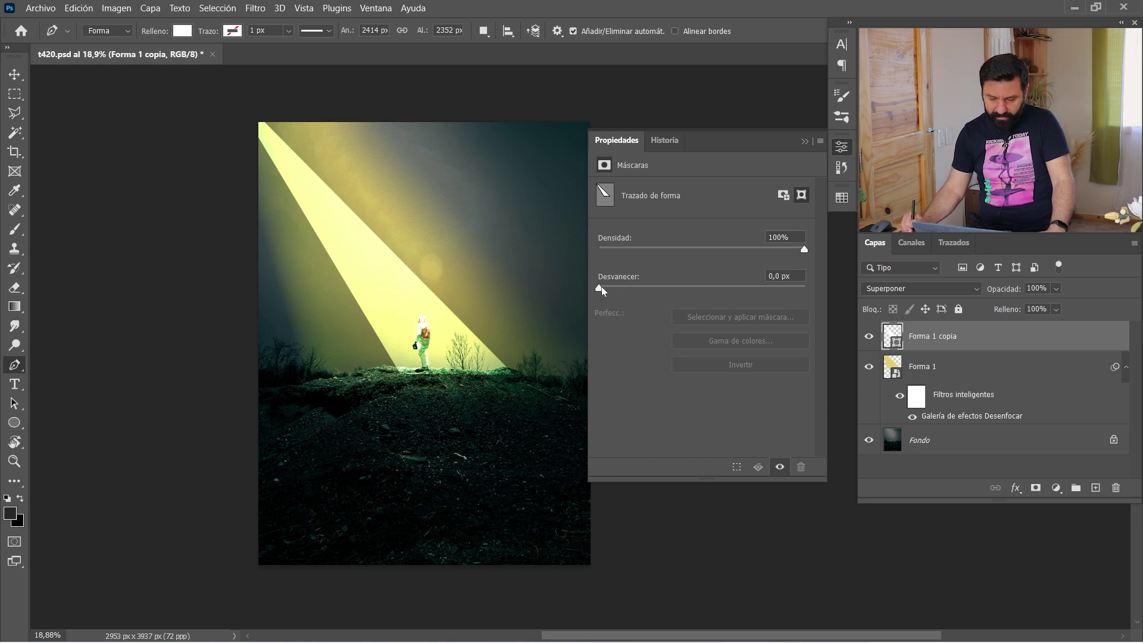
left_click_drag(620, 289, 729, 291)
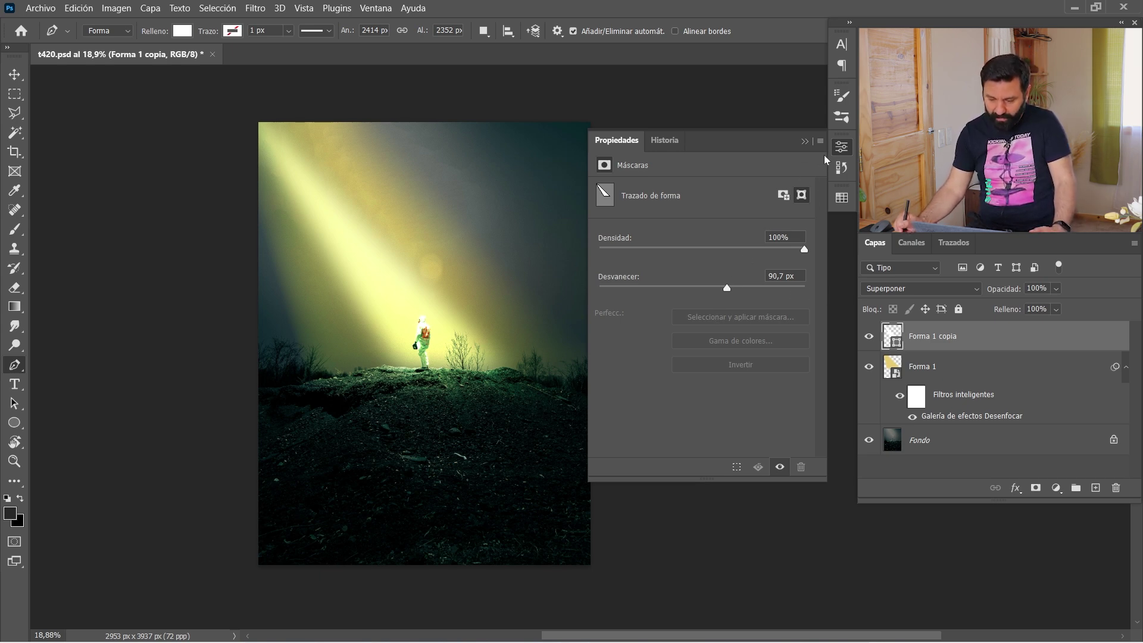
left_click(843, 149)
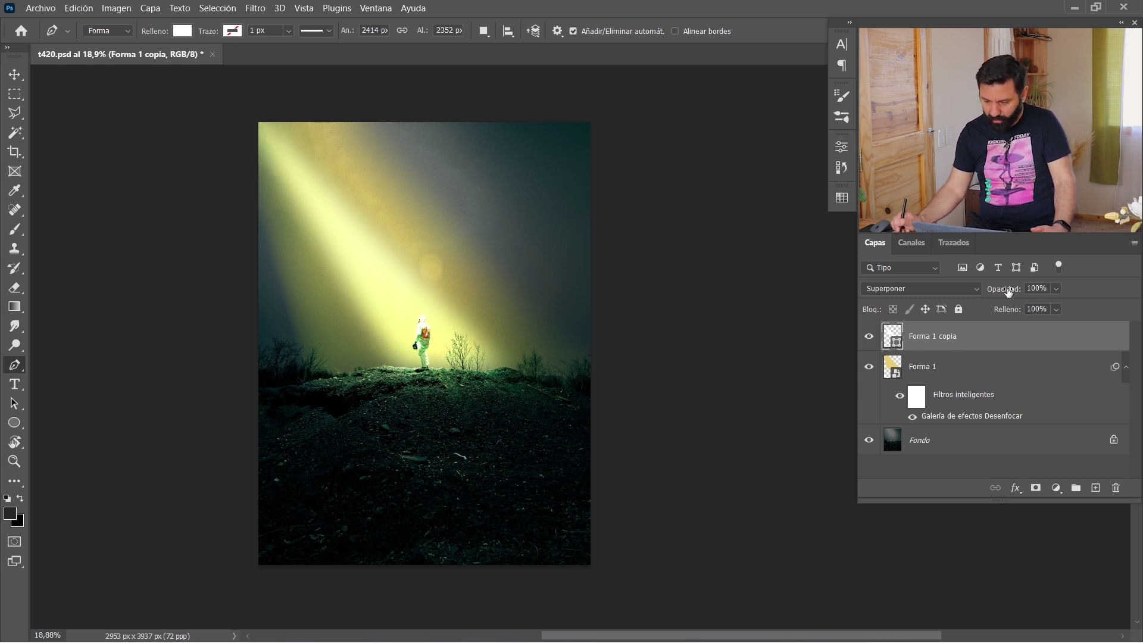
Lower Forma 1 copia's opacity to 54% and keep that layer selected.
left_click_drag(1001, 291, 951, 368)
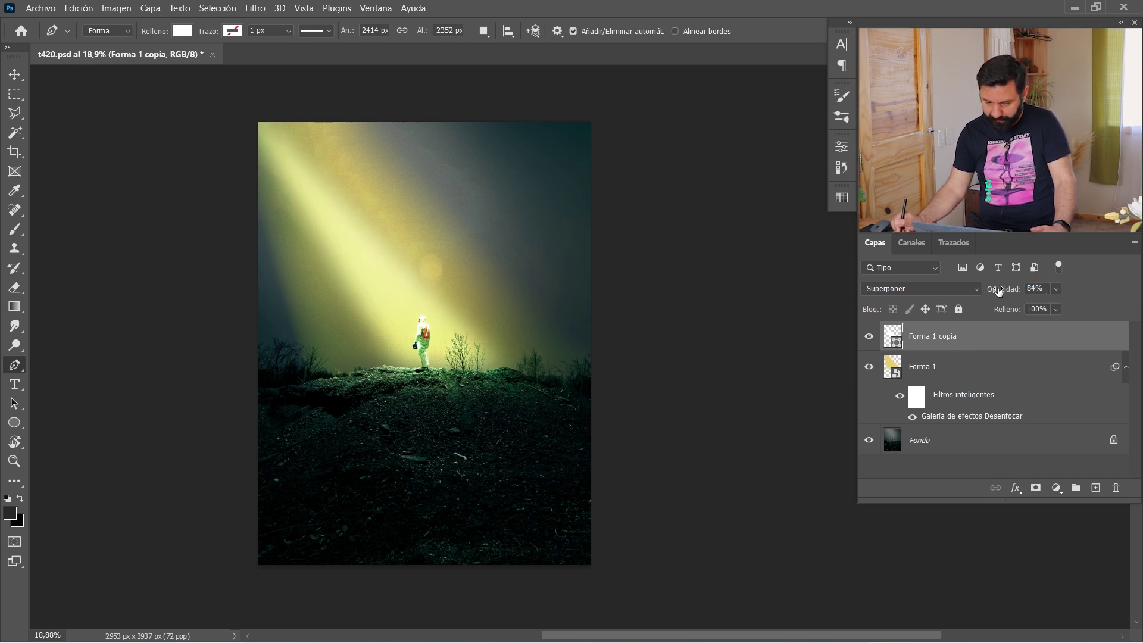
left_click(938, 377)
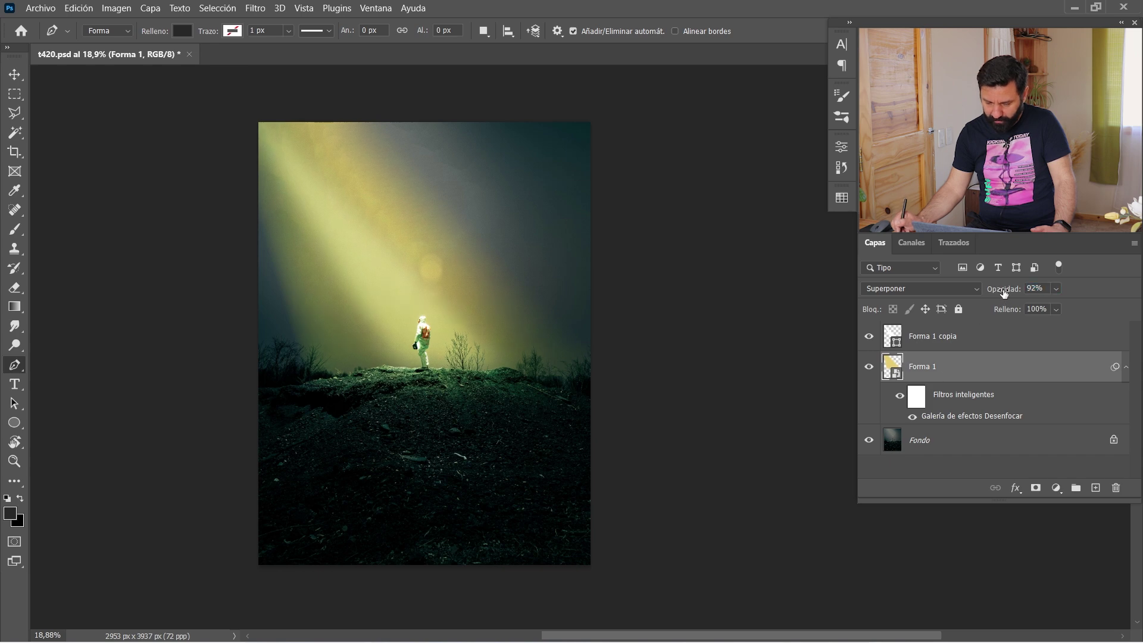
left_click(956, 340)
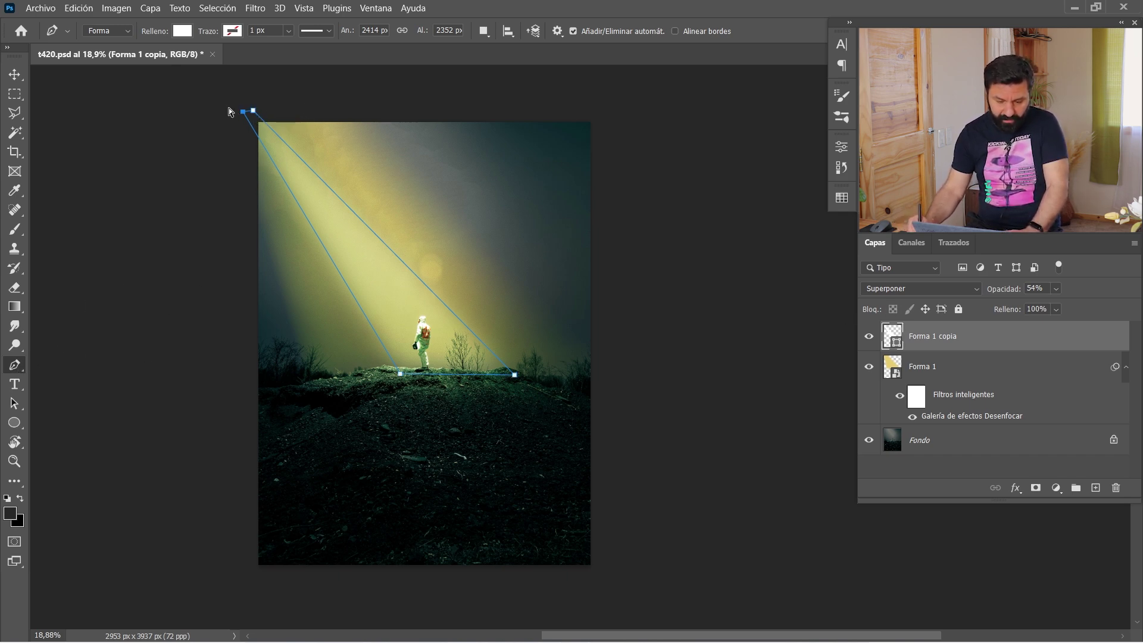
Shift the beam's top anchors right to the image edge and its base anchors slightly down-left.
left_click_drag(229, 108, 262, 117)
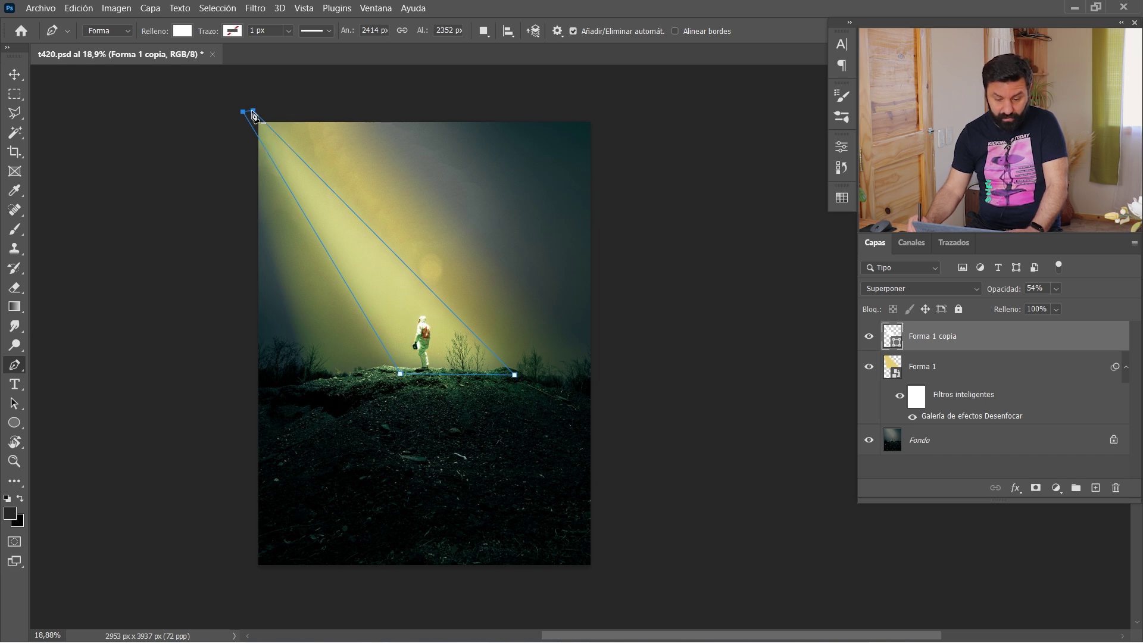
left_click_drag(253, 114, 270, 116)
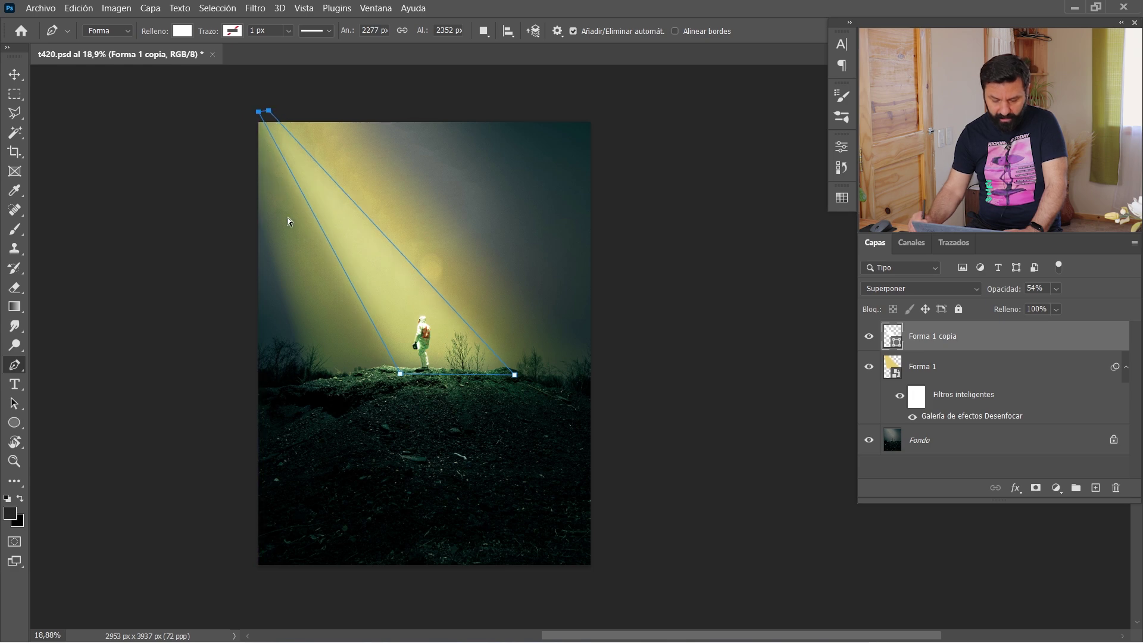
left_click_drag(535, 411, 434, 375)
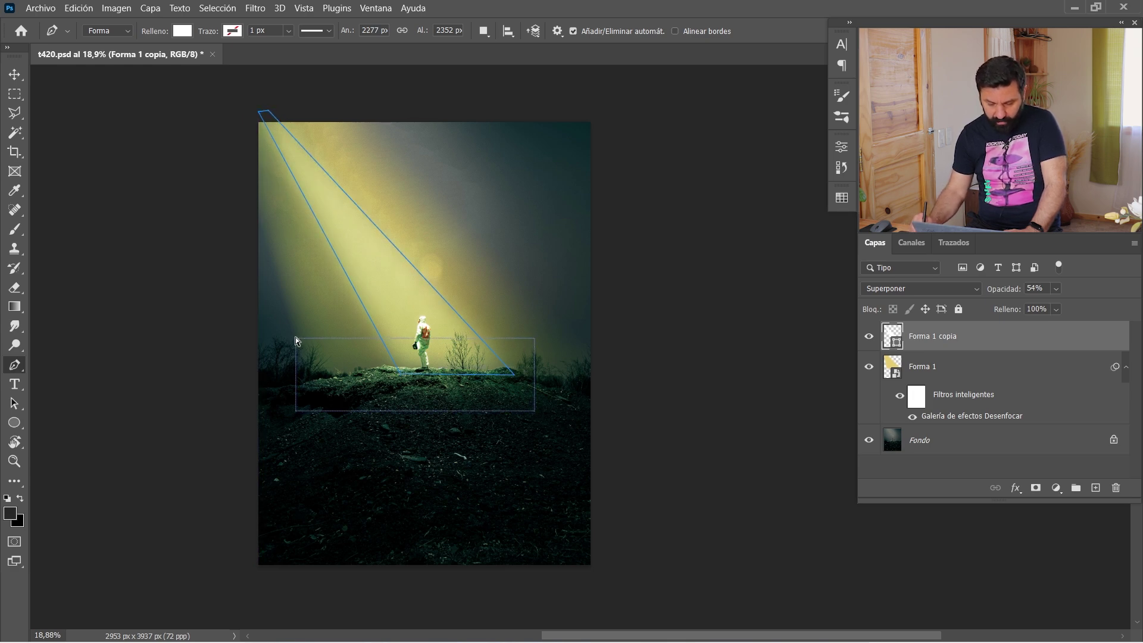
left_click_drag(517, 376, 509, 386)
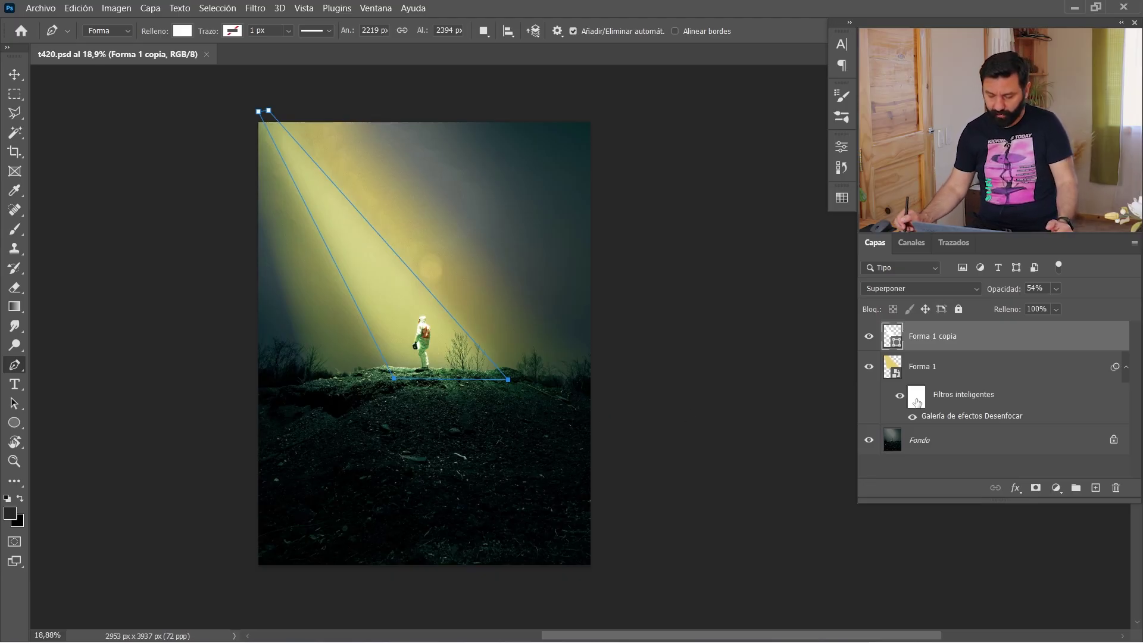
left_click(930, 443)
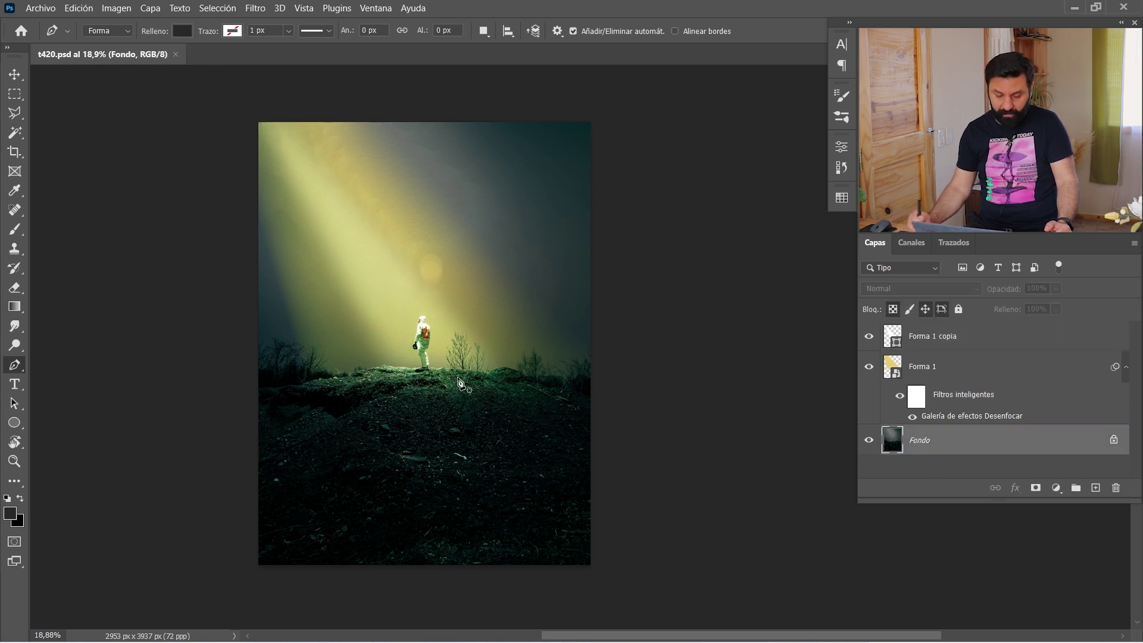
Draw a wide flat ellipse, Elipse 1, across the hilltop under the astronaut.
left_click(15, 422)
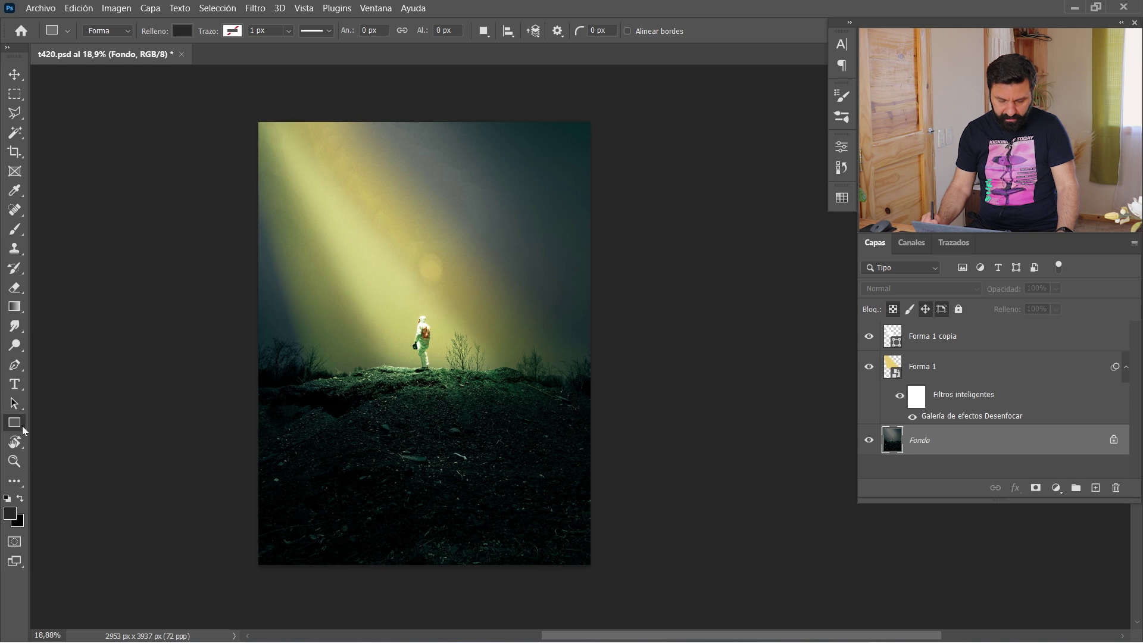
right_click(16, 425)
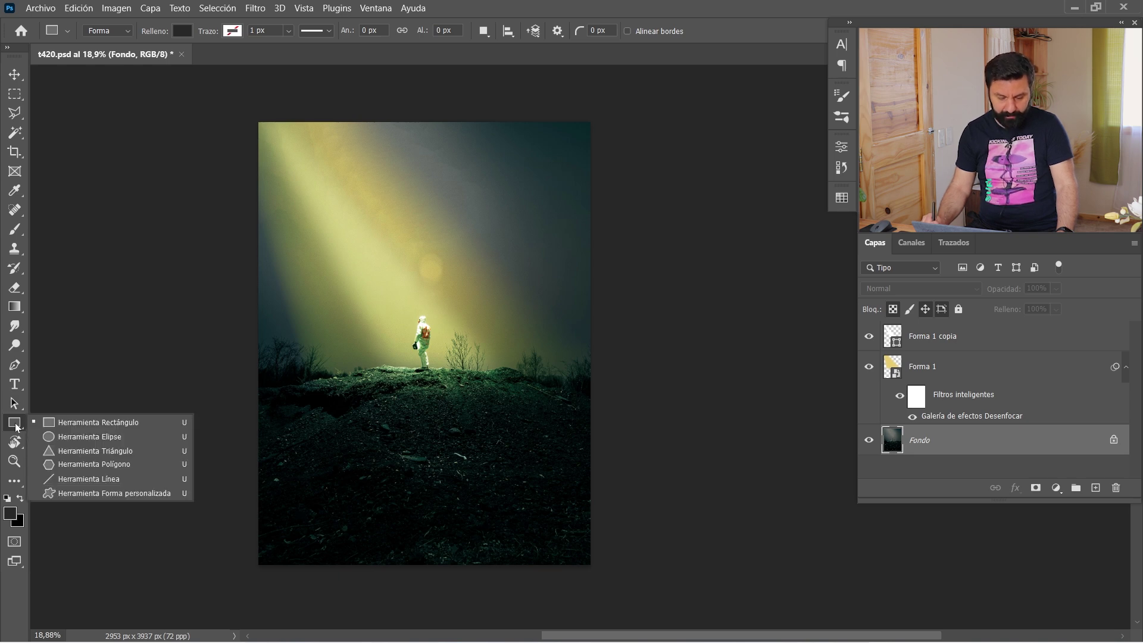
left_click(70, 437)
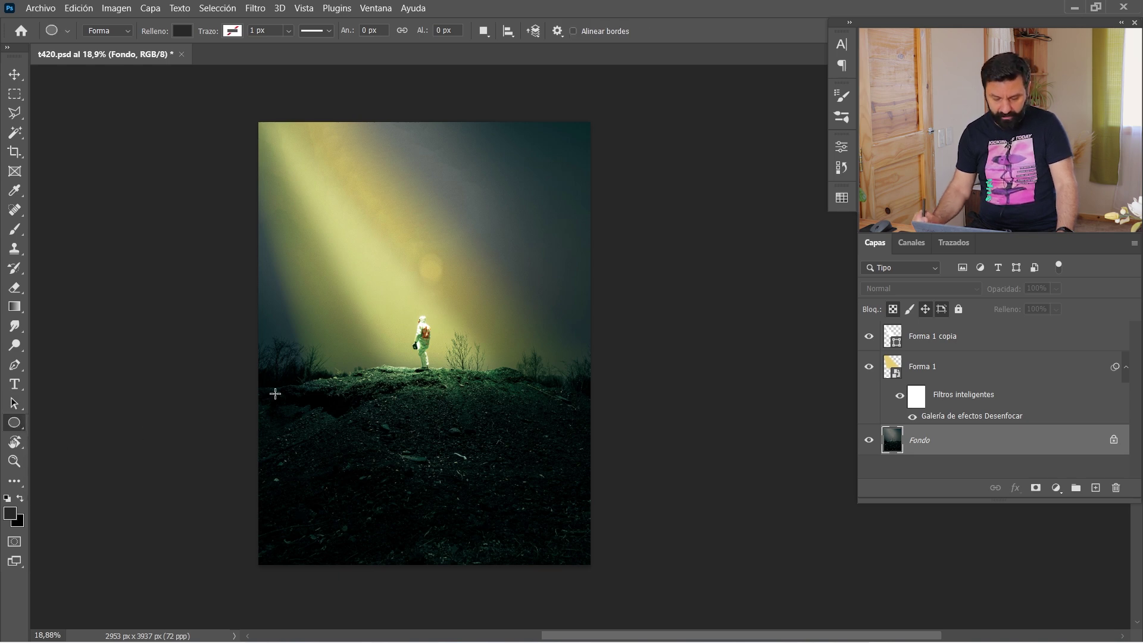
mouse_move(284, 374)
left_mouse_down()
mouse_move(487, 397)
mouse_move(588, 427)
mouse_move(592, 406)
left_mouse_up()
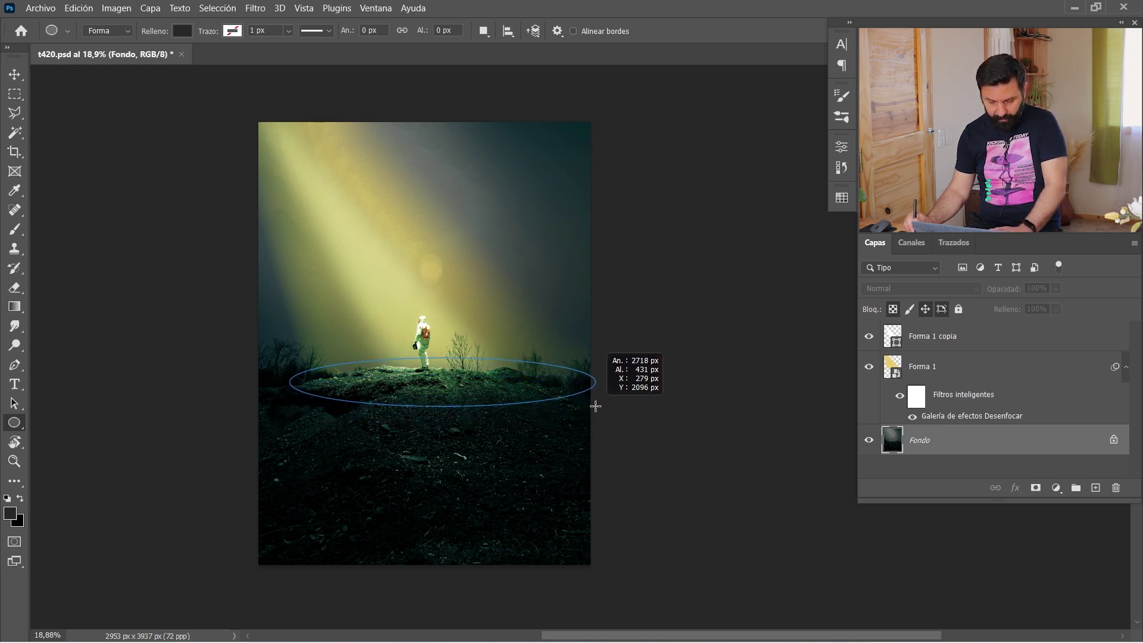
mouse_move(592, 407)
left_mouse_down()
mouse_move(608, 403)
mouse_move(597, 406)
left_mouse_up()
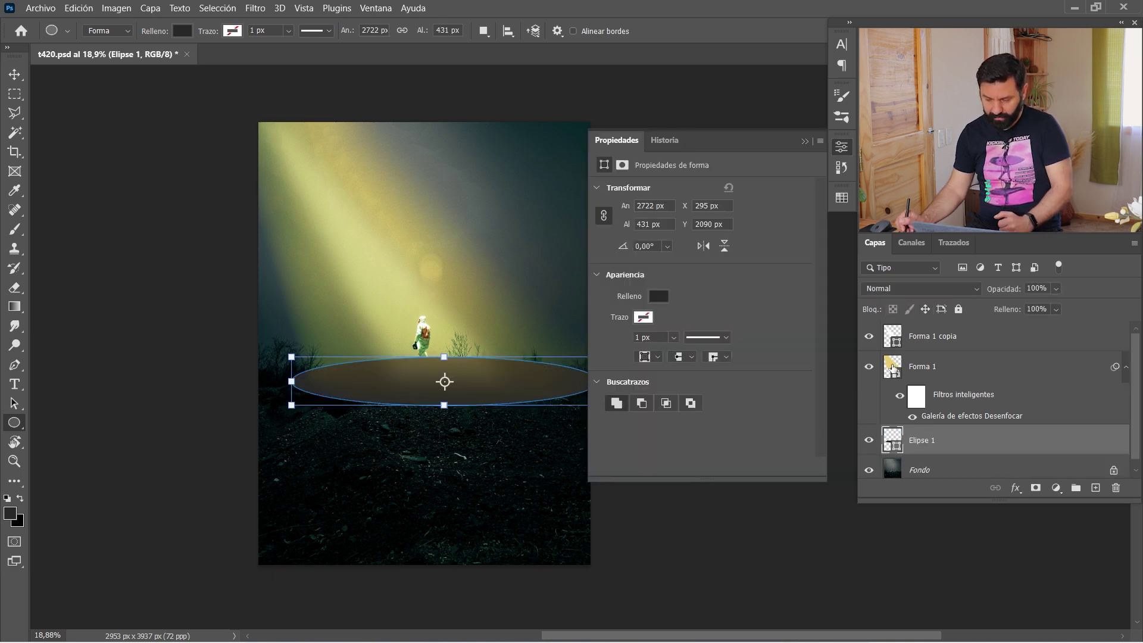
Copy the beam's fill hex e8cd70 from inside the Forma 1 smart object.
left_click(894, 369)
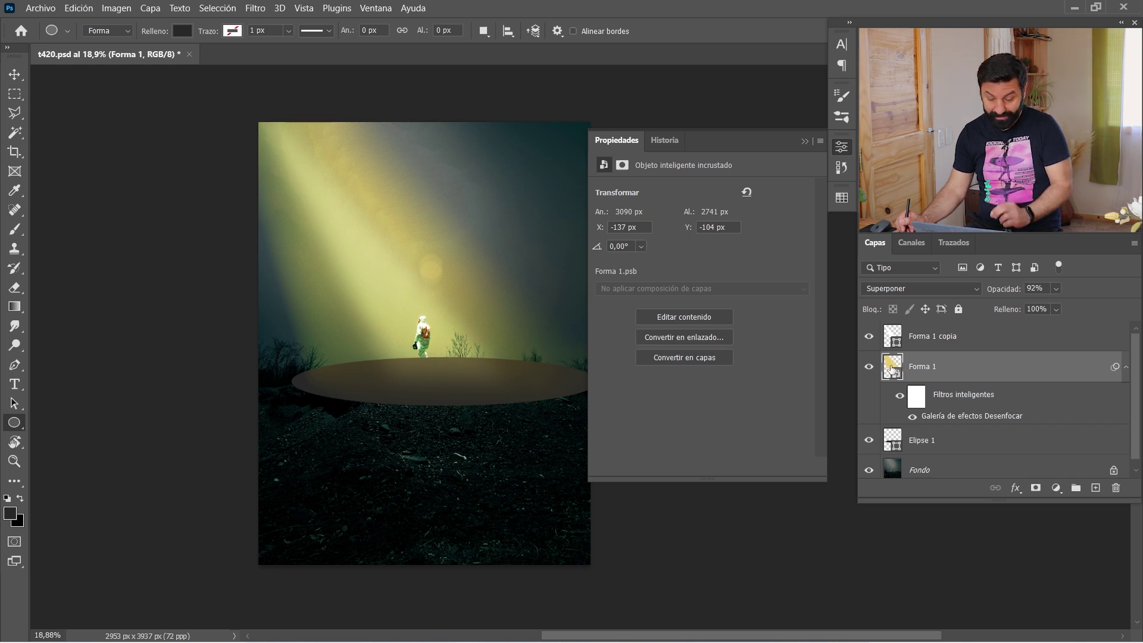
double_click(893, 369)
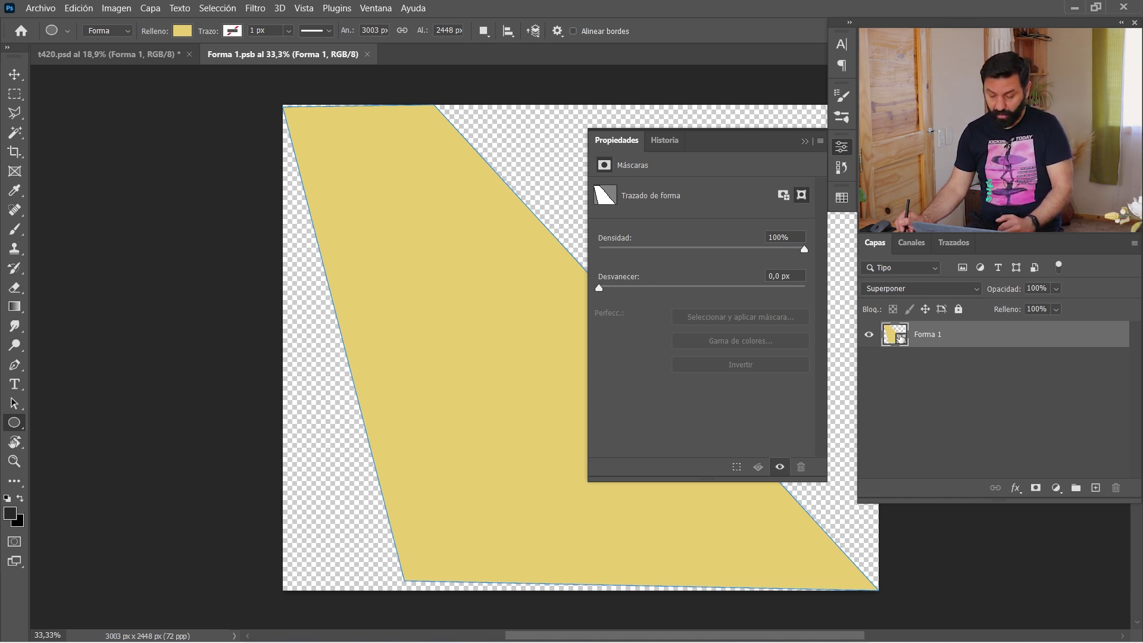
double_click(901, 337)
key("ctrl+c")
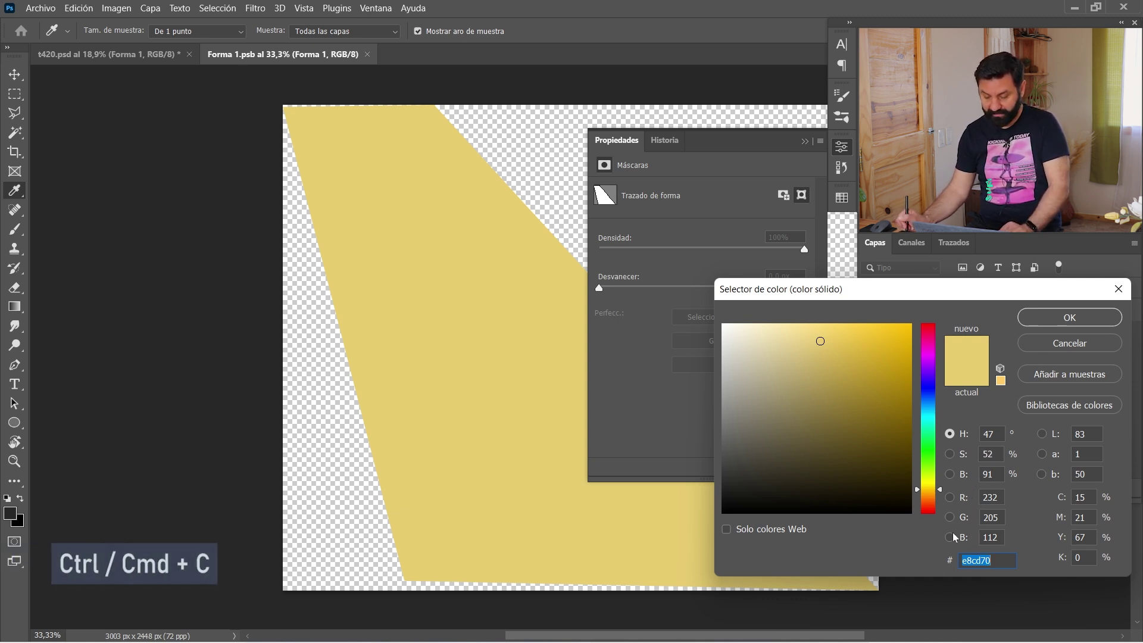
left_click(1063, 342)
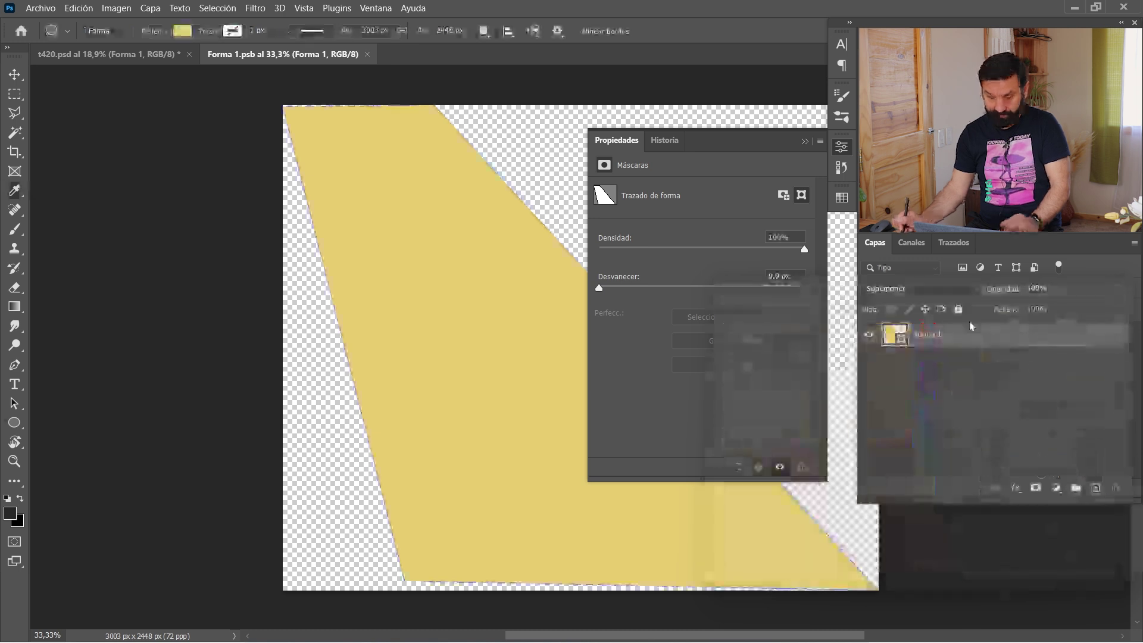
left_click(368, 54)
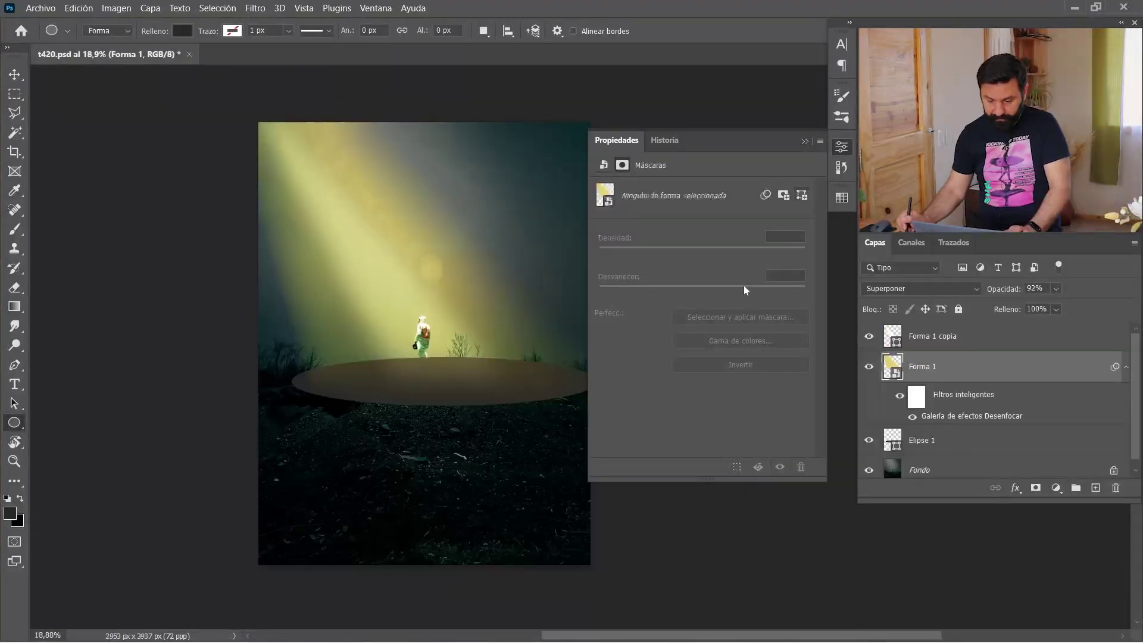
Paste e8cd70 as Elipse 1's fill color and confirm.
double_click(892, 441)
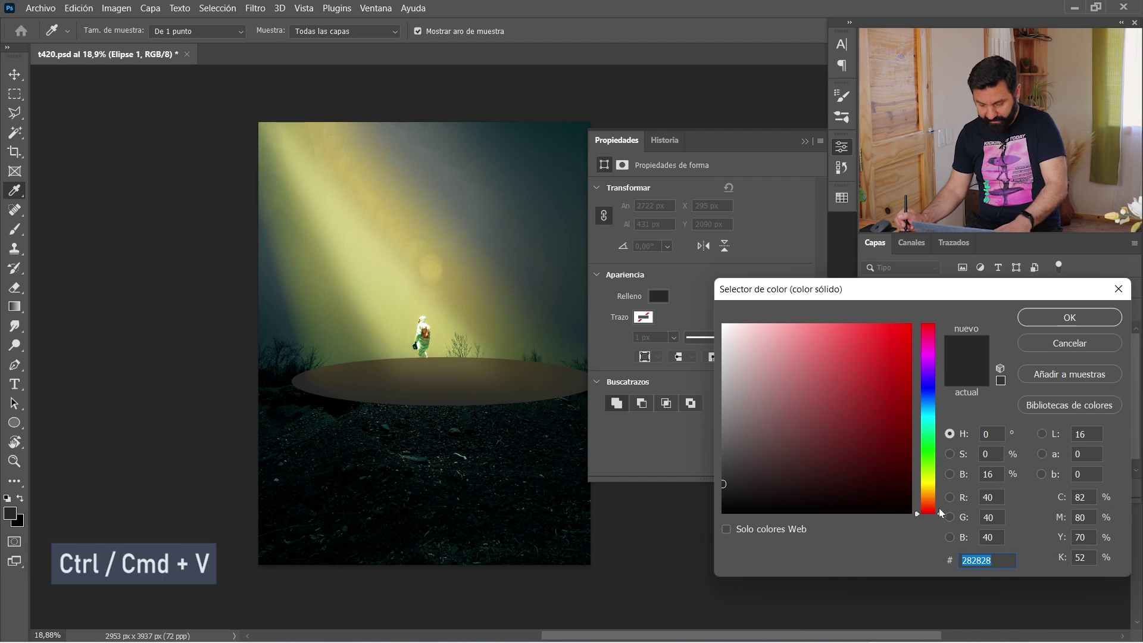
key("ctrl+v")
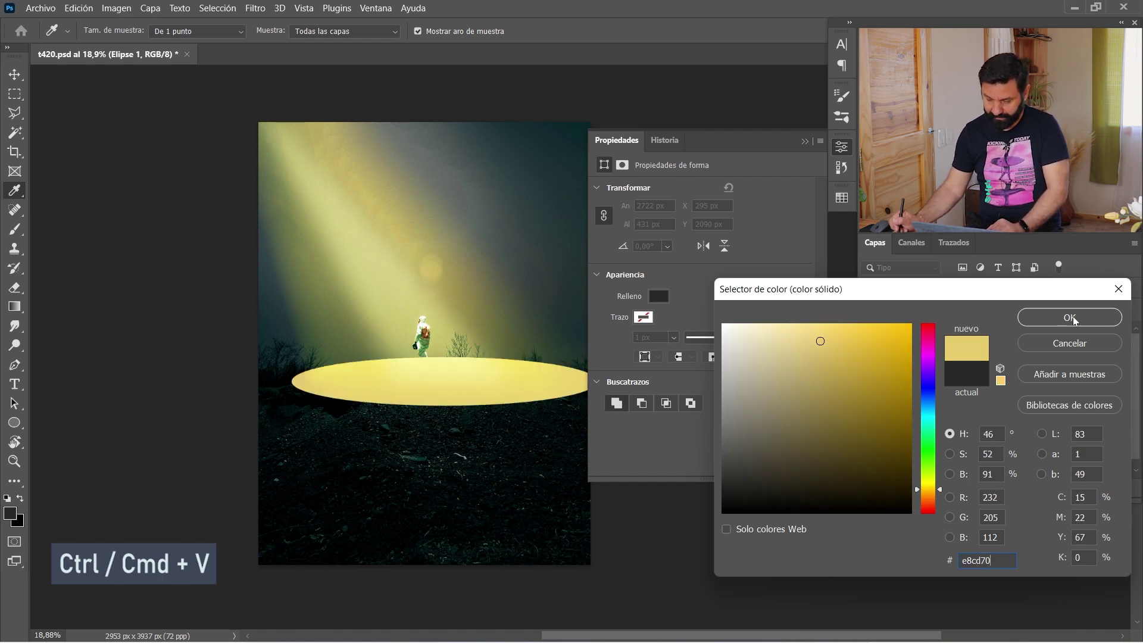
left_click(1070, 318)
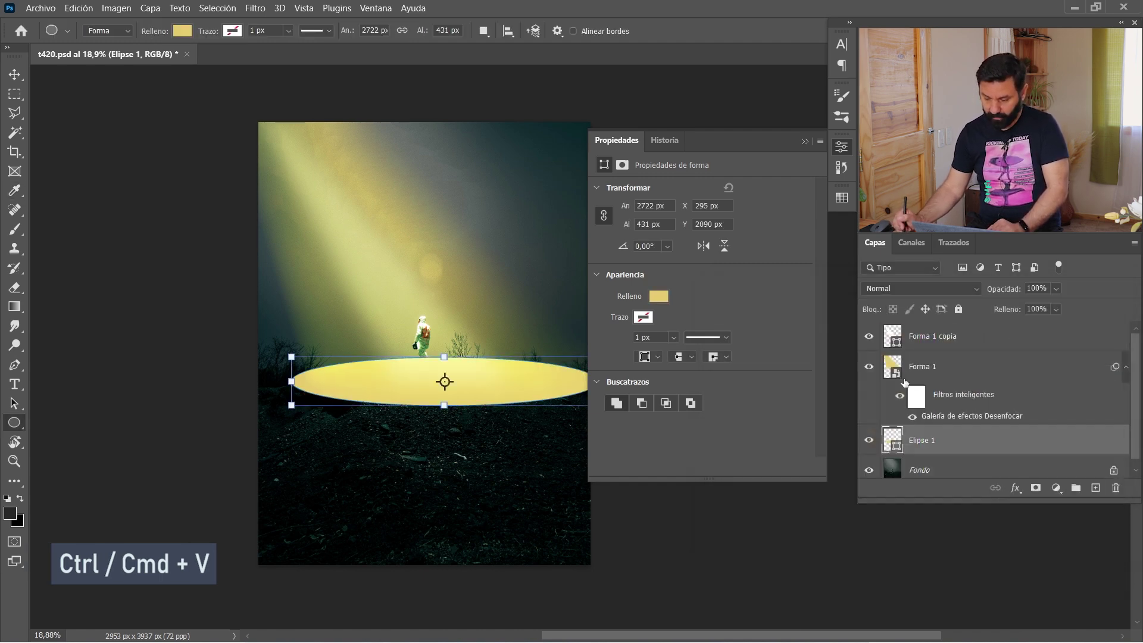
left_click(842, 149)
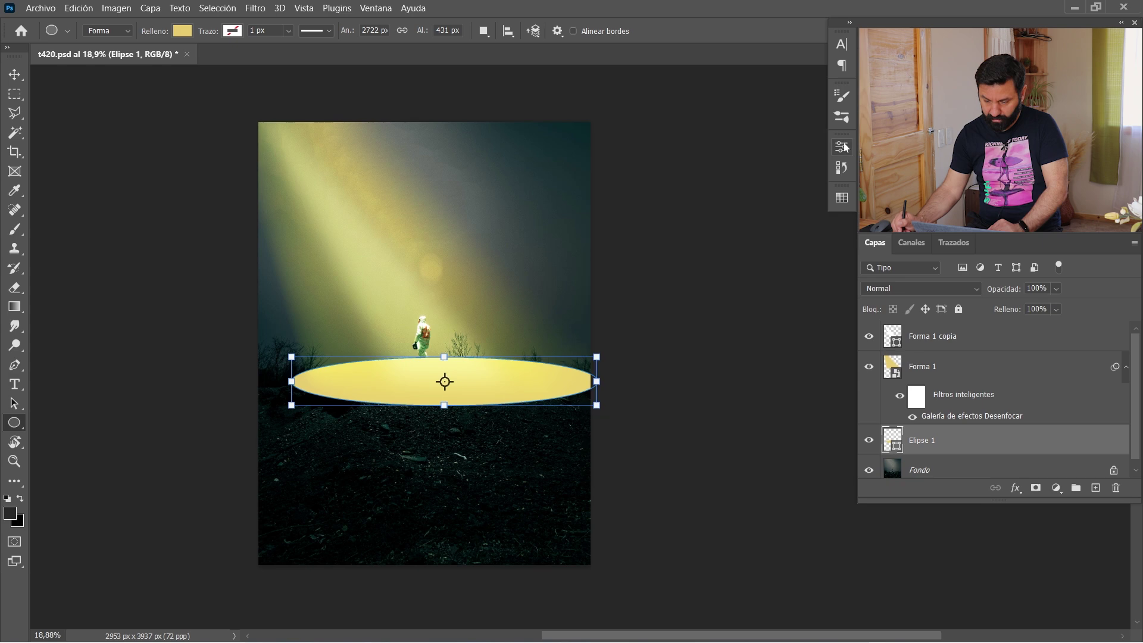
Change Elipse 1's blend mode from Normal to Superponer (Overlay).
left_click(895, 290)
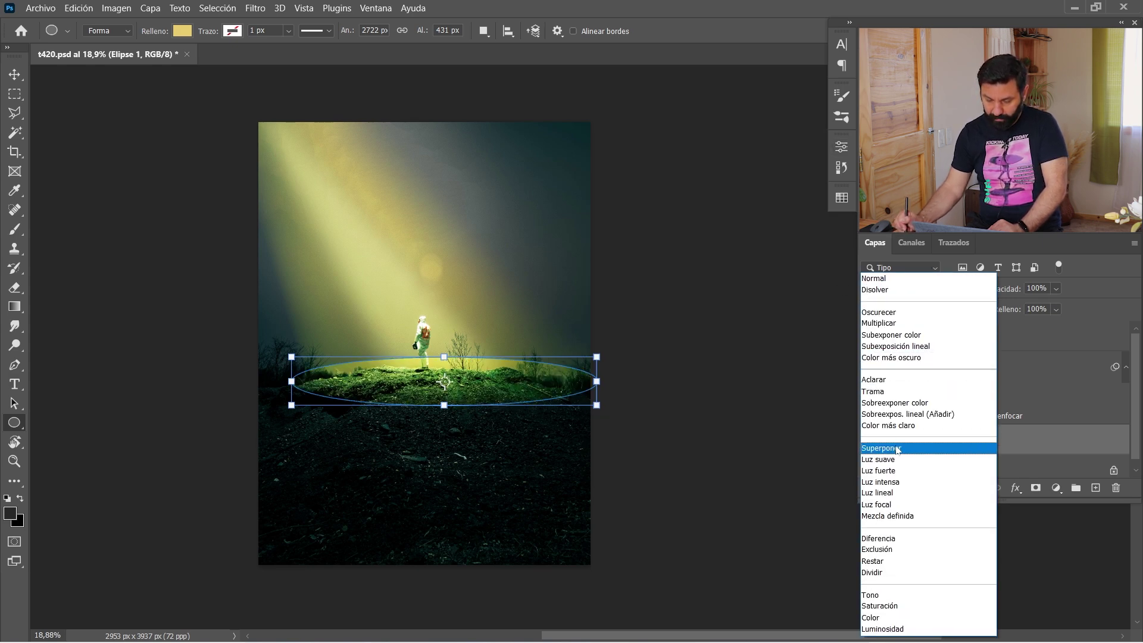
left_click(899, 449)
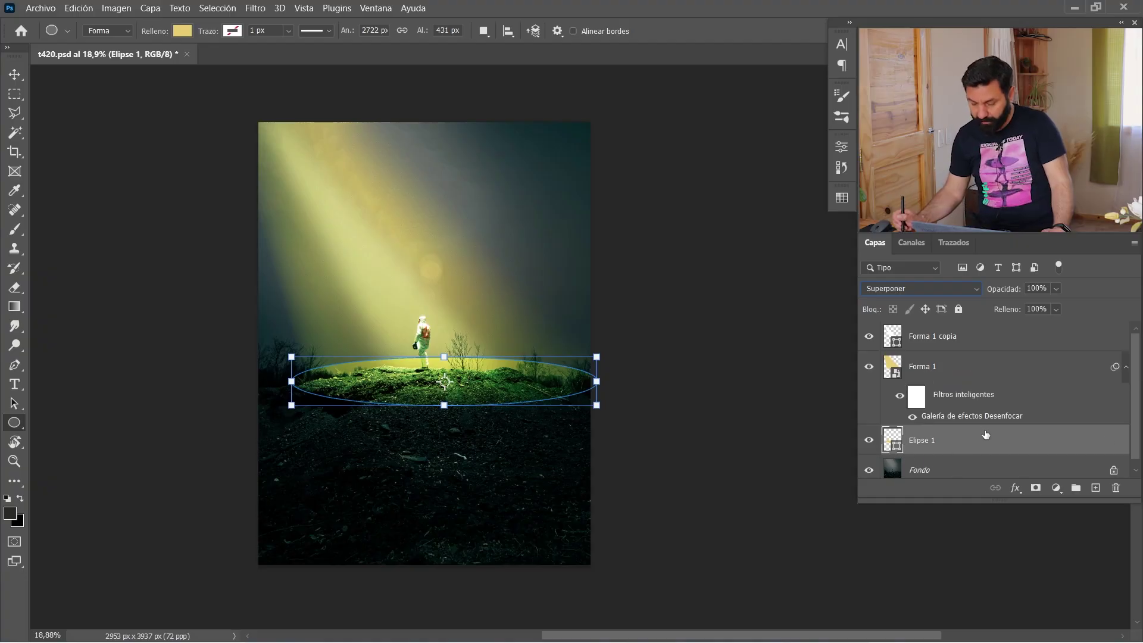
Convert Elipse 1 to a smart object, save, and compare its blur smart filter on and off.
right_click(981, 447)
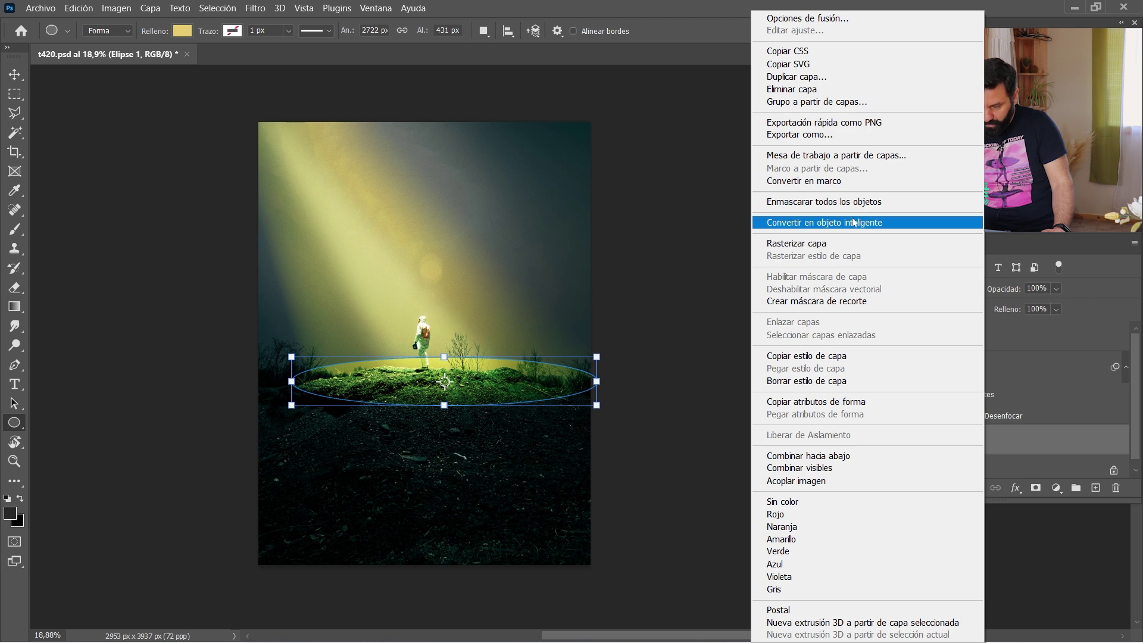
left_click(855, 224)
key("ctrl+s")
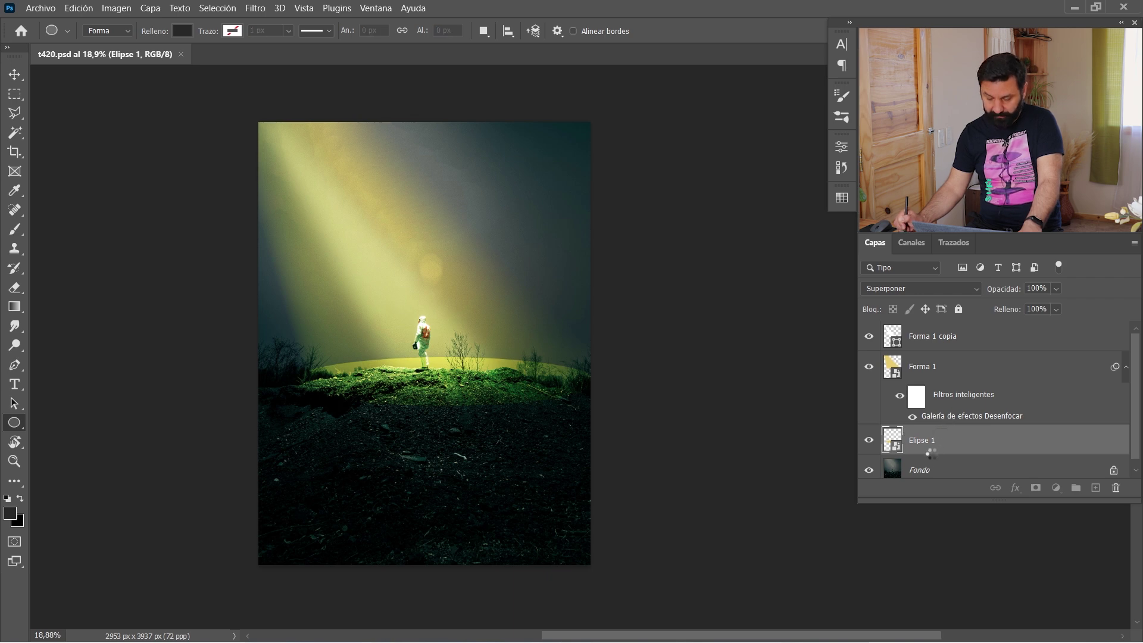
scroll(1021, 464, "down", 1)
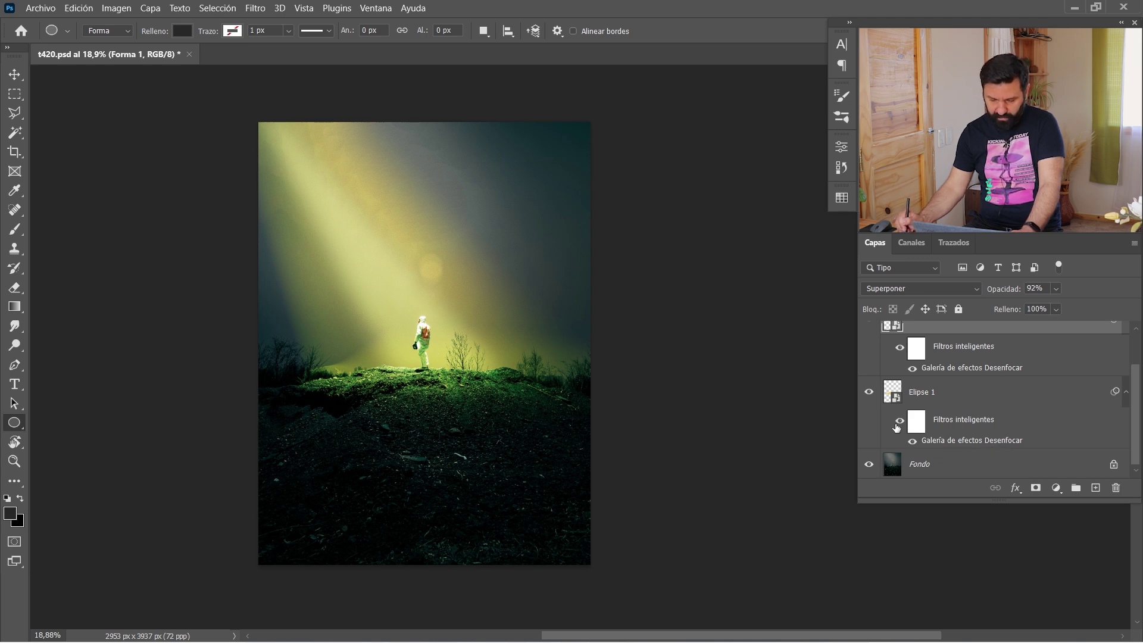
left_click(899, 421)
left_click(898, 423)
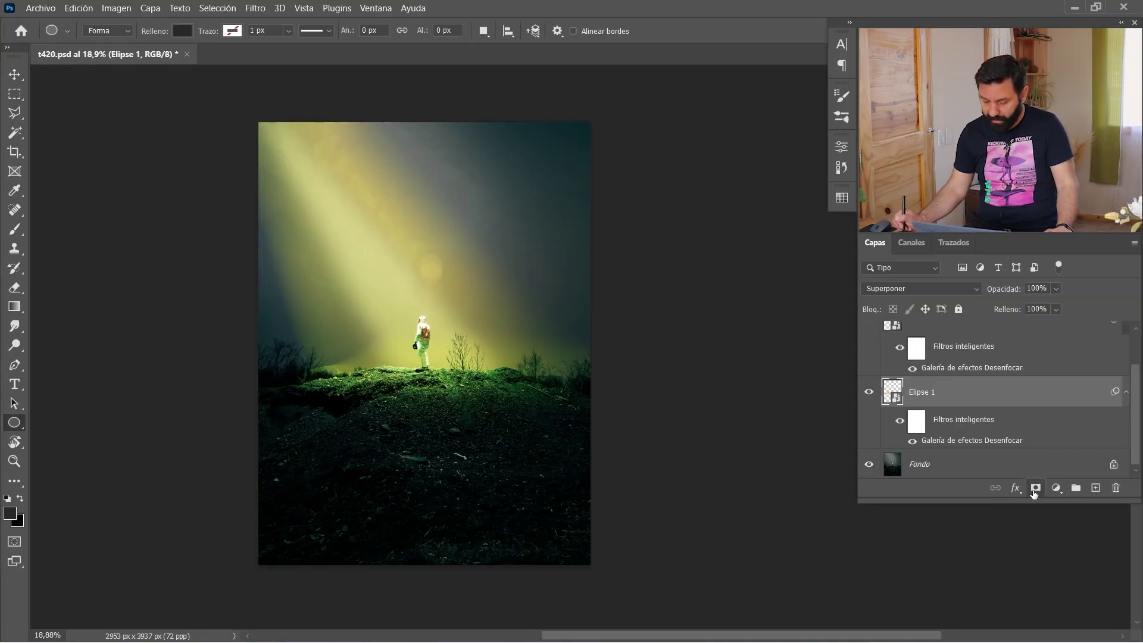
Add a layer mask to Elipse 1 and pick a soft 0%-hardness round brush.
left_click(1035, 489)
scroll(356, 361, "up", 1)
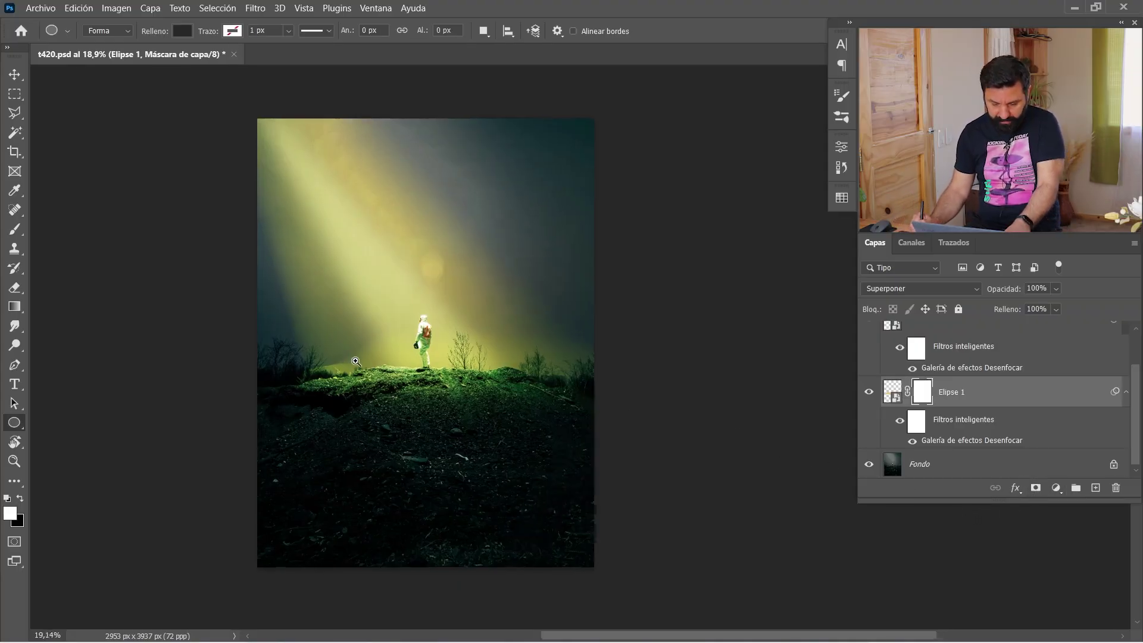
scroll(356, 361, "up", 3)
scroll(356, 361, "up", 2)
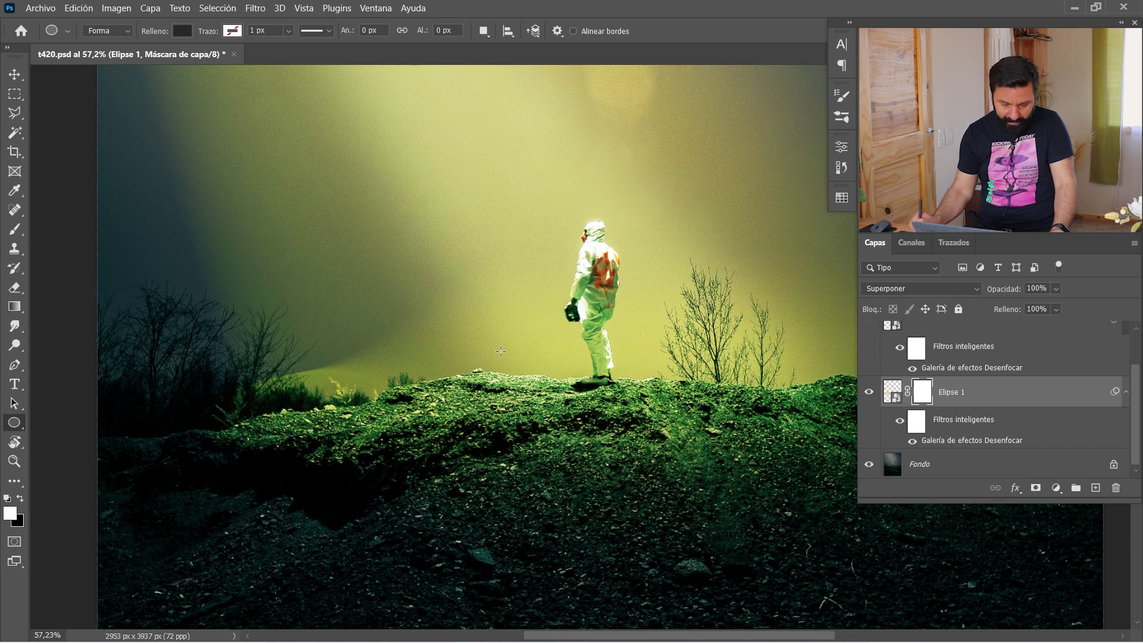
left_click(13, 229)
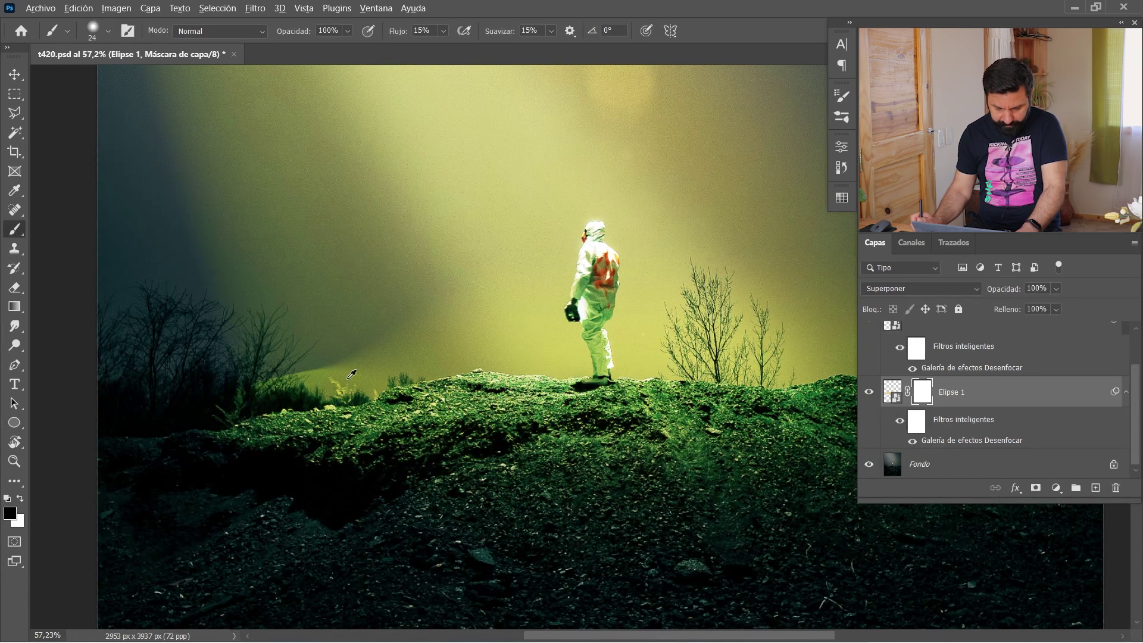
right_click(423, 502)
left_click(427, 495)
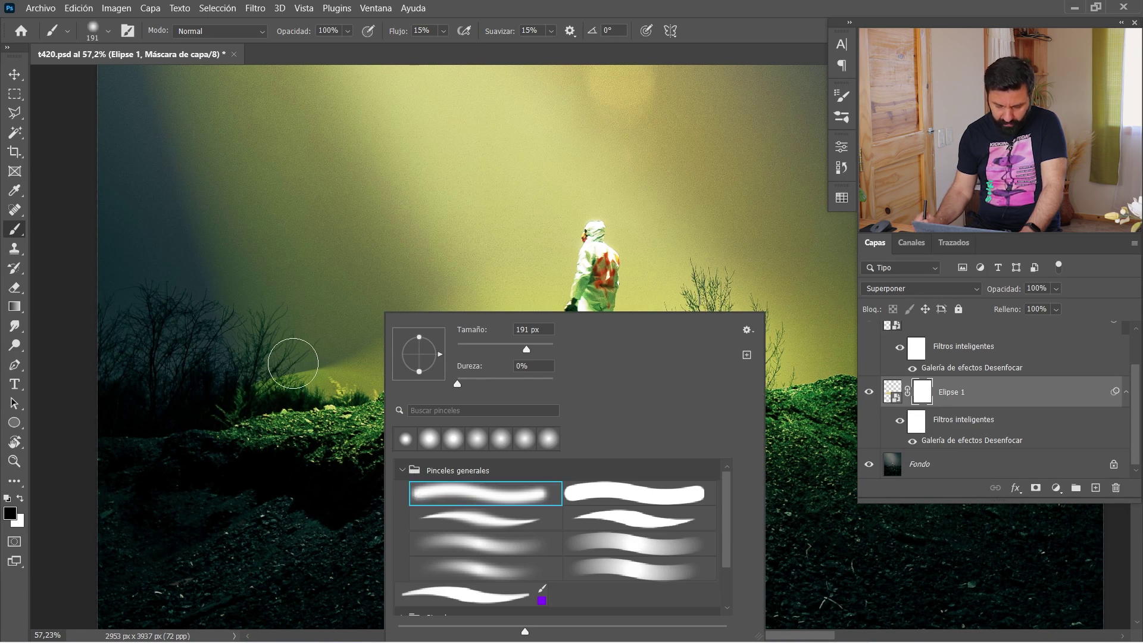
left_click(293, 363)
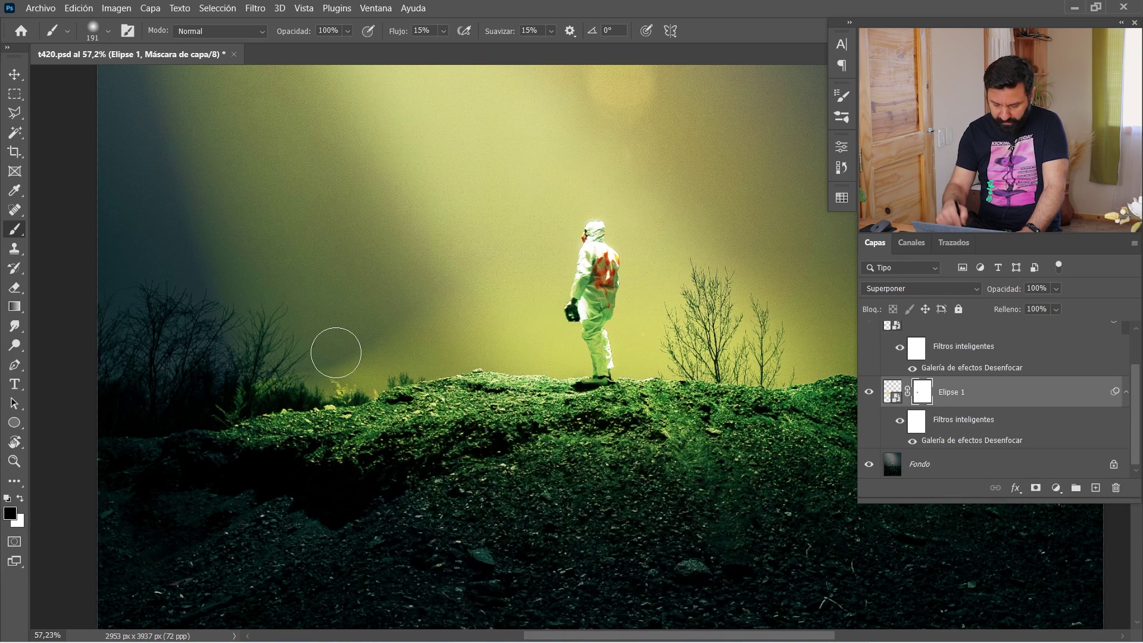
Paint black on the mask along the horizon so the glow stays on the hilltop.
mouse_move(336, 352)
left_mouse_down()
mouse_move(595, 363)
mouse_move(655, 351)
mouse_move(612, 266)
left_mouse_up()
mouse_move(646, 306)
left_mouse_down()
mouse_move(357, 250)
mouse_move(396, 283)
mouse_move(473, 274)
mouse_move(488, 298)
mouse_move(371, 291)
left_mouse_up()
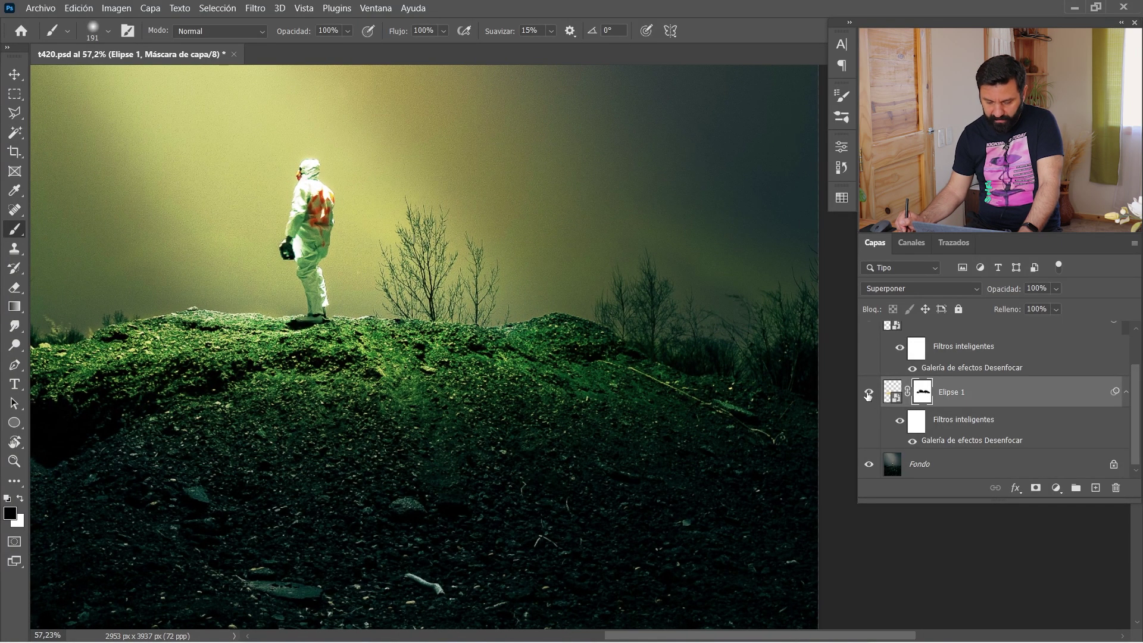
left_click(868, 393)
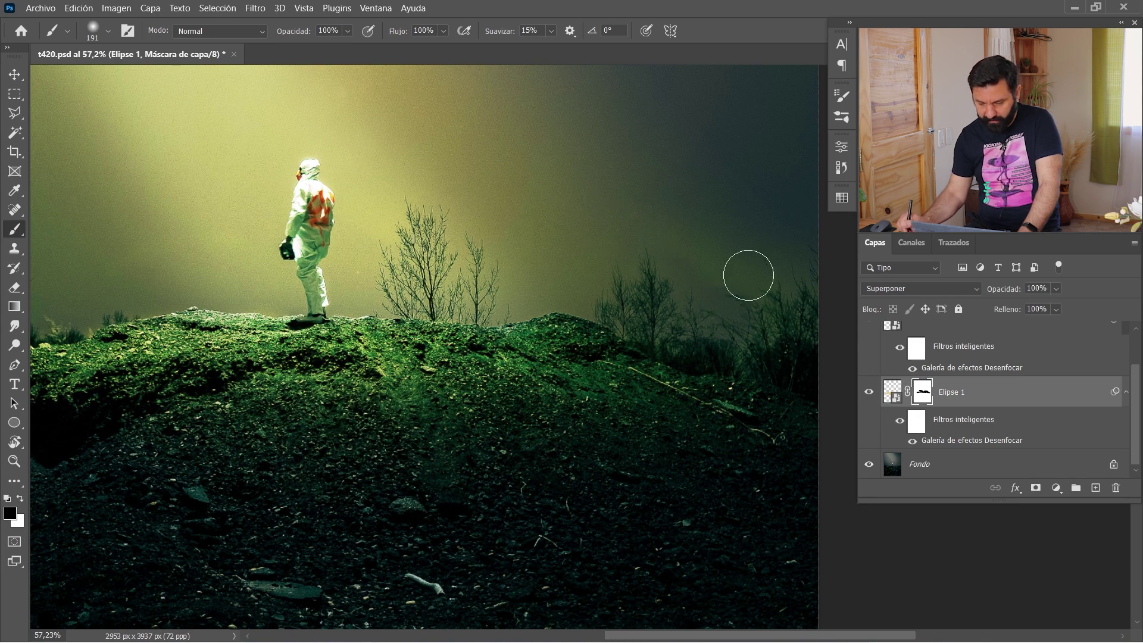
left_click_drag(241, 273, 318, 273)
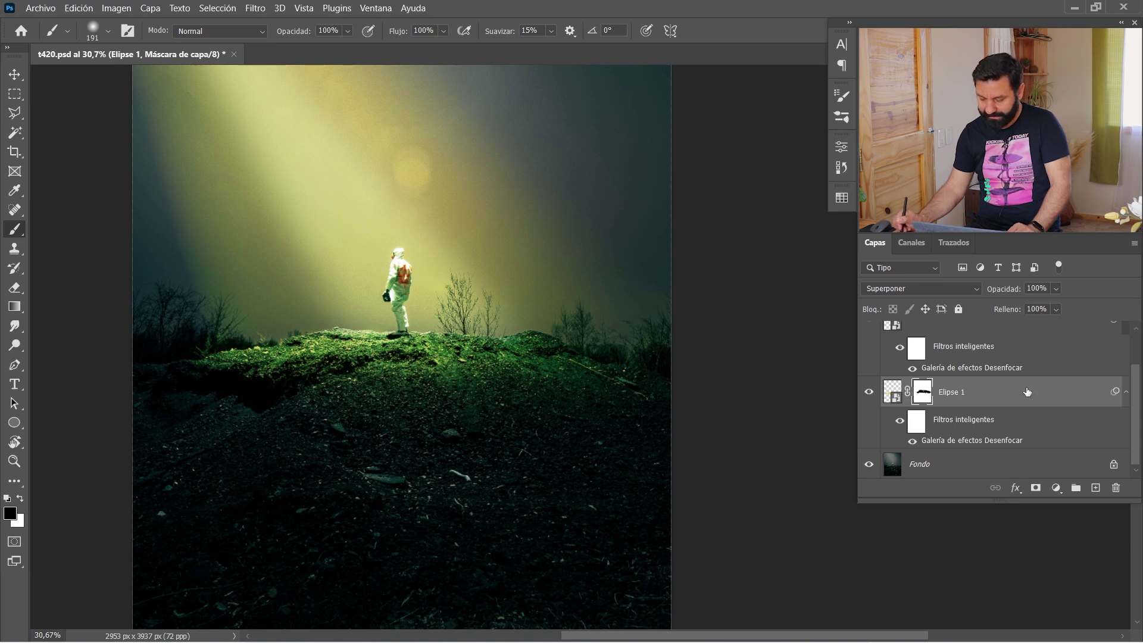
key("ctrl+2")
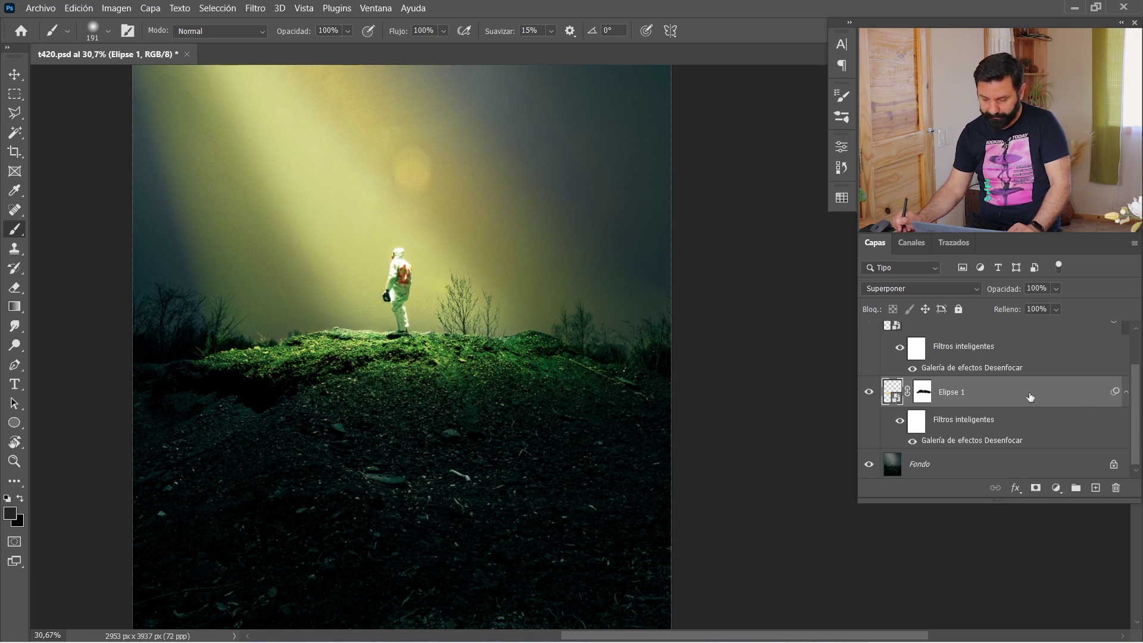
Split Elipse 1's Underlying Layer black slider to 39/76 in Blending Options and confirm.
double_click(1030, 397)
scroll(324, 360, "up", 3)
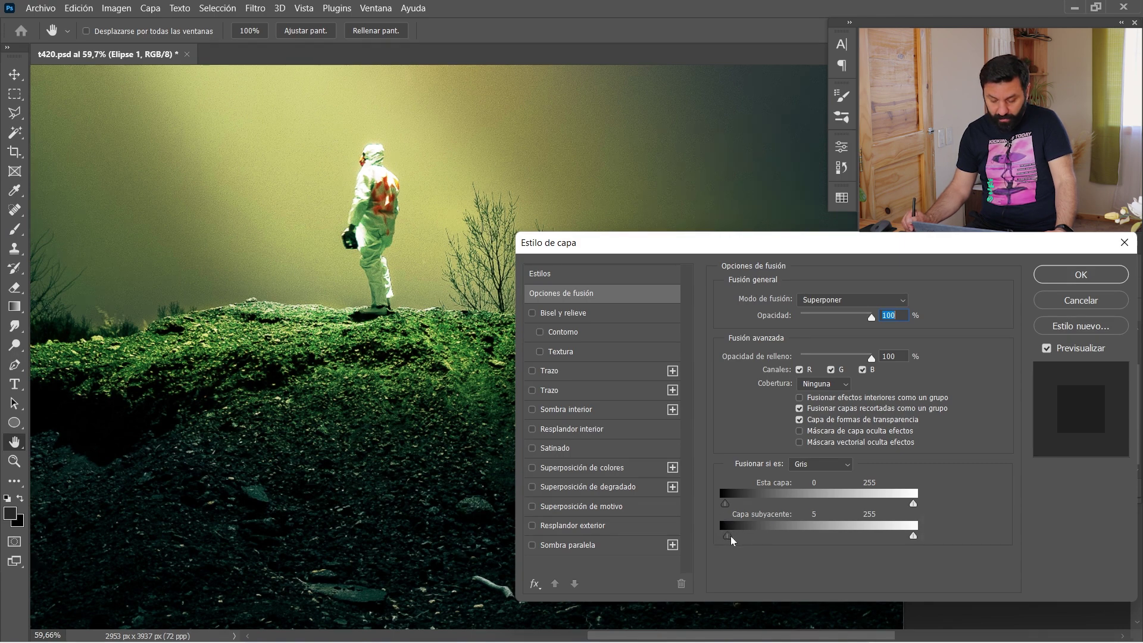
mouse_move(746, 540)
left_mouse_down()
mouse_move(793, 540)
mouse_move(749, 540)
mouse_move(777, 541)
left_mouse_up()
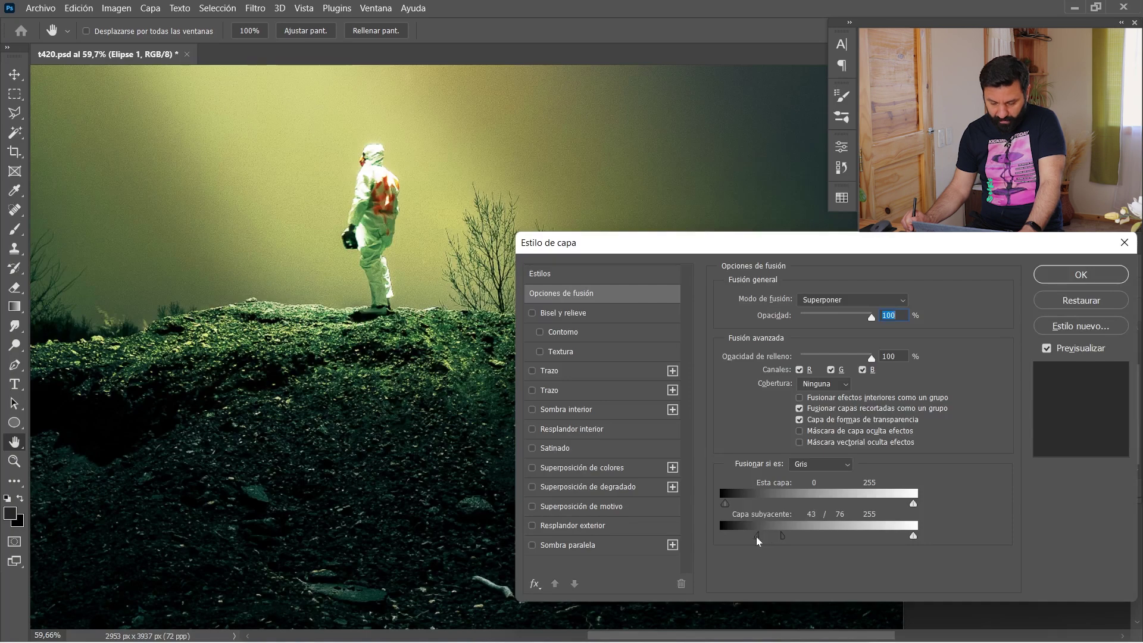
left_click_drag(755, 541, 755, 540)
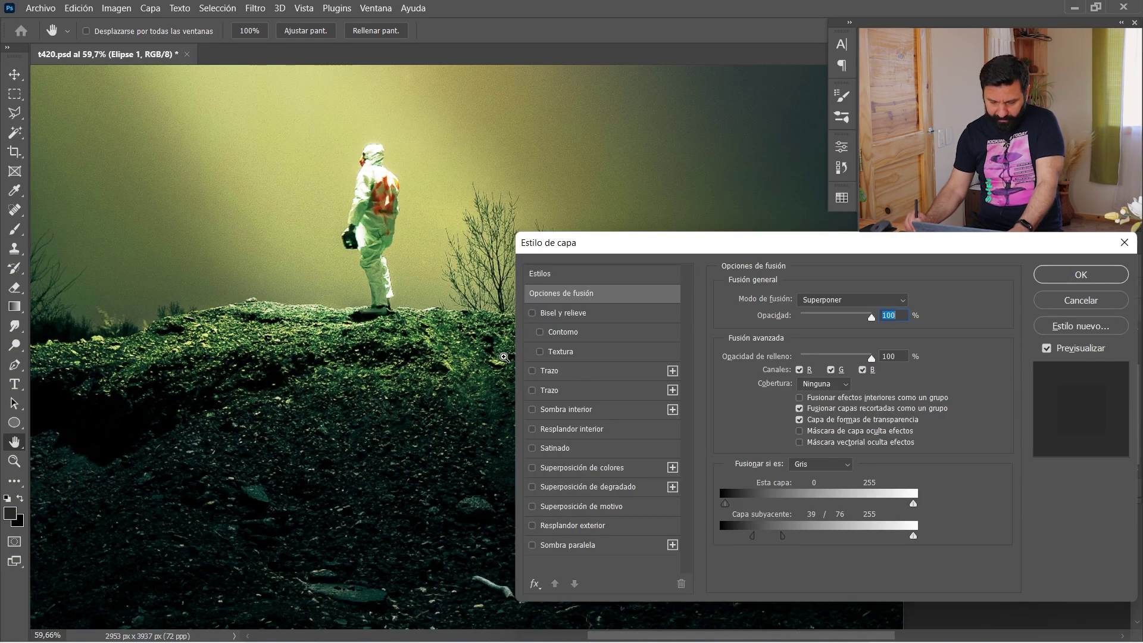
scroll(387, 400, "down", 3)
scroll(387, 400, "down", 2)
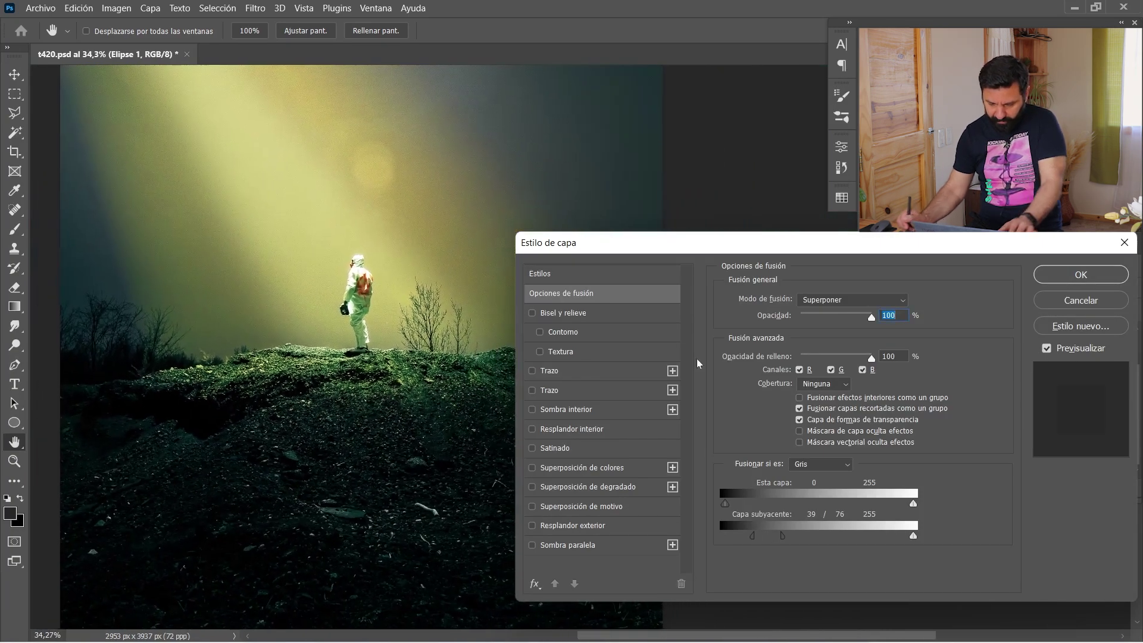
left_click(1047, 348)
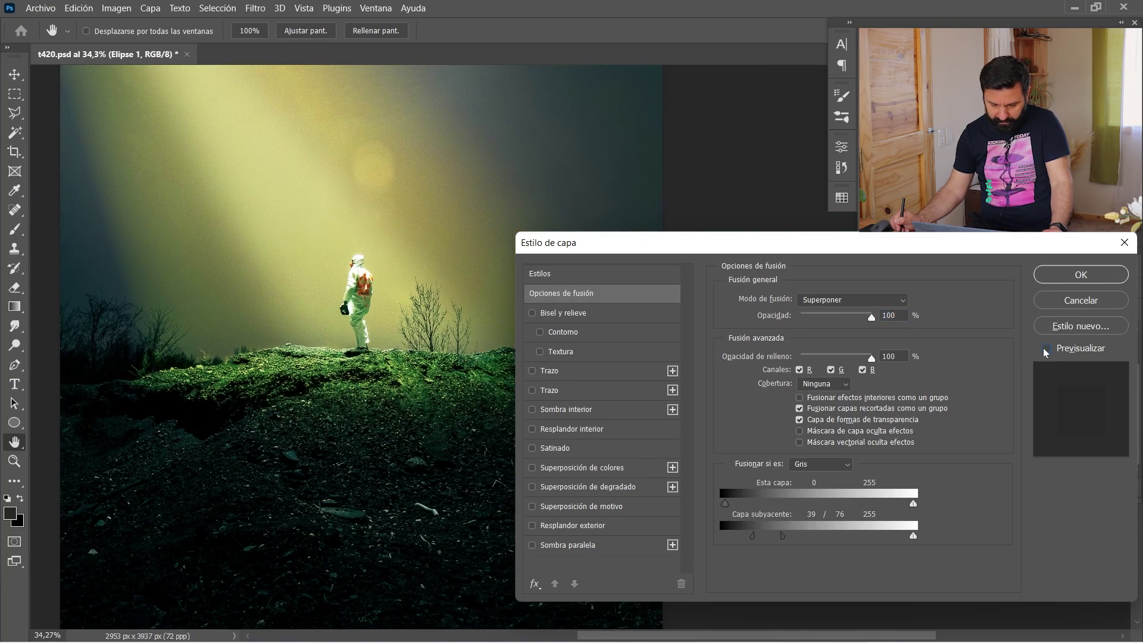
left_click(1046, 349)
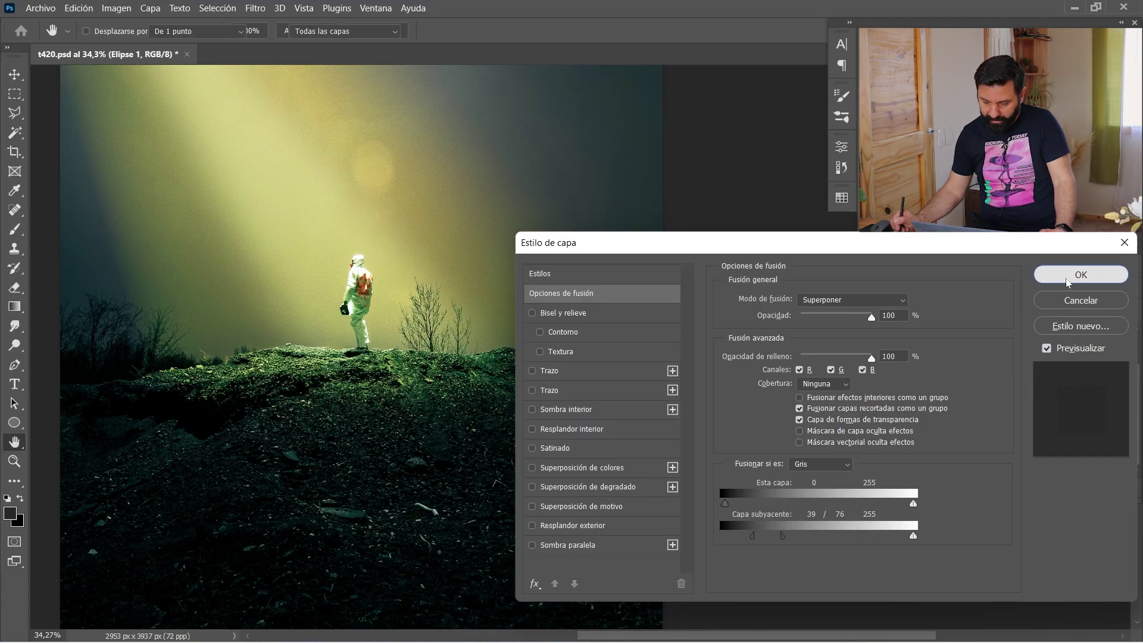
left_click(1080, 275)
scroll(777, 492, "down", 3)
scroll(1134, 355, "up", 1)
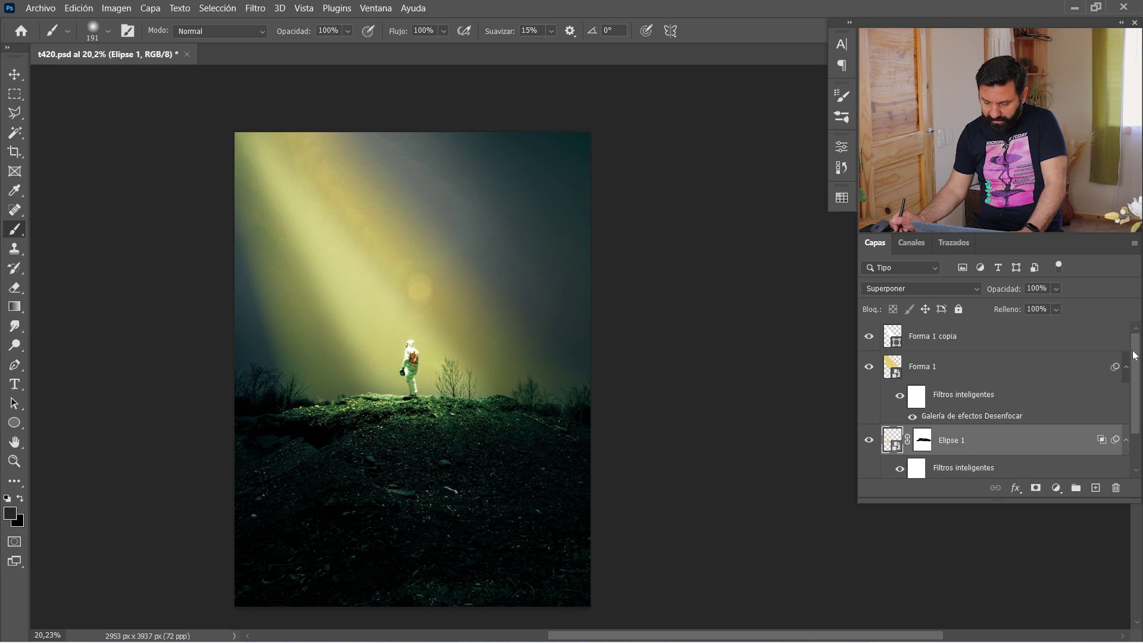
Group Forma 1 copia and Forma 1 into Grupo 1 and add a layer mask to it.
left_click(937, 339)
left_click(936, 350, "ctrl")
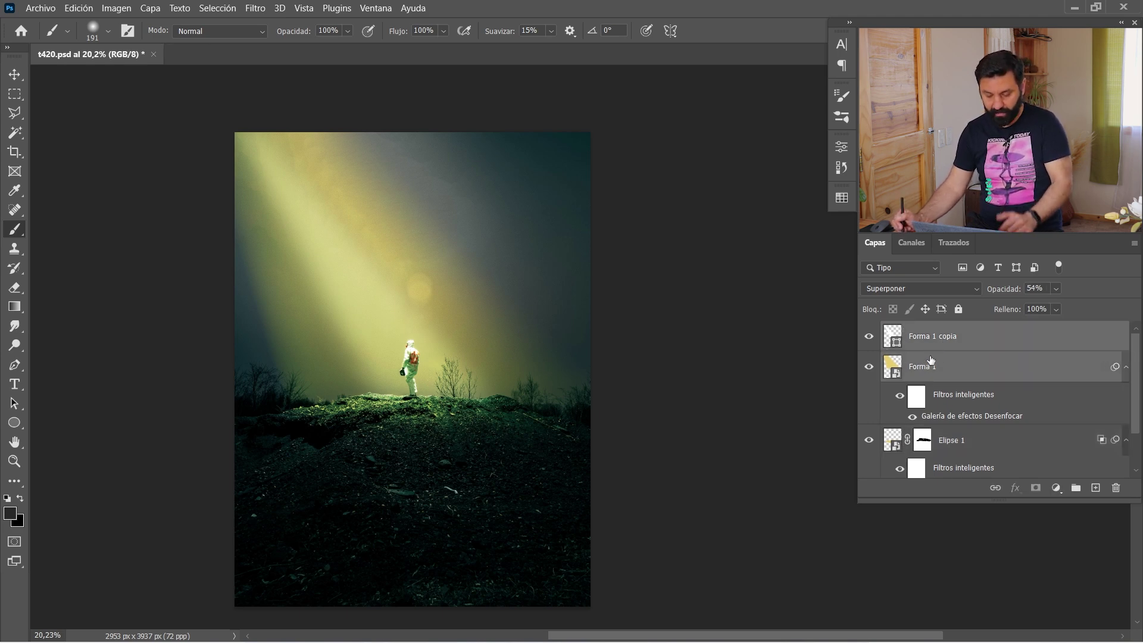
left_click(1076, 489)
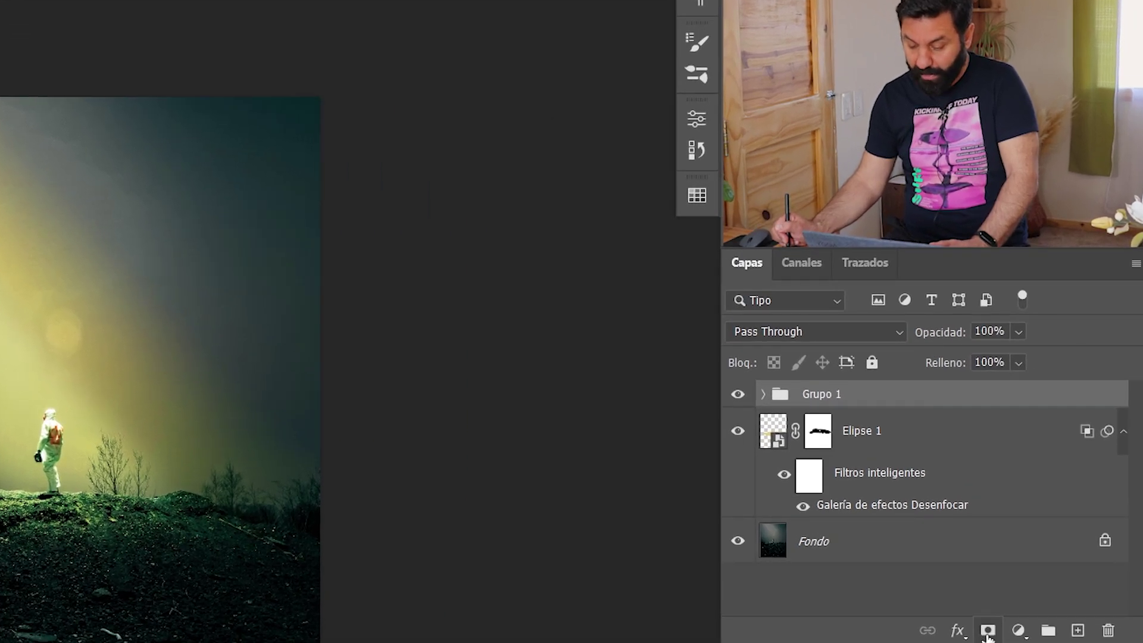
left_click(982, 633)
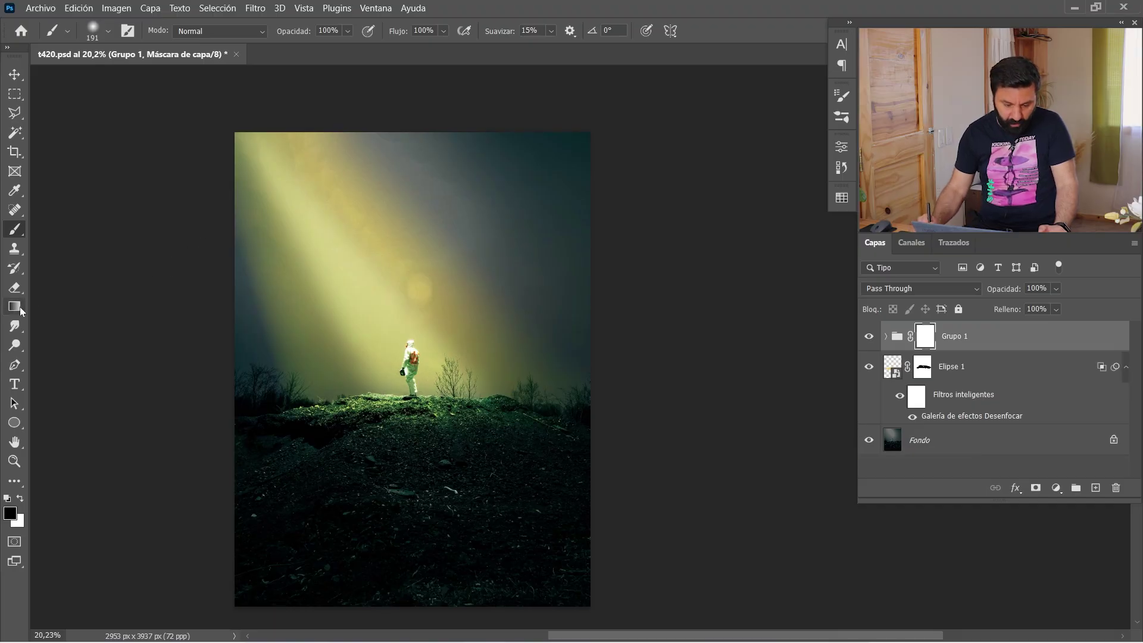
Drag a black-to-white gradient on Grupo 1's mask to fade the beam, then save.
left_click(19, 310)
left_click(57, 308)
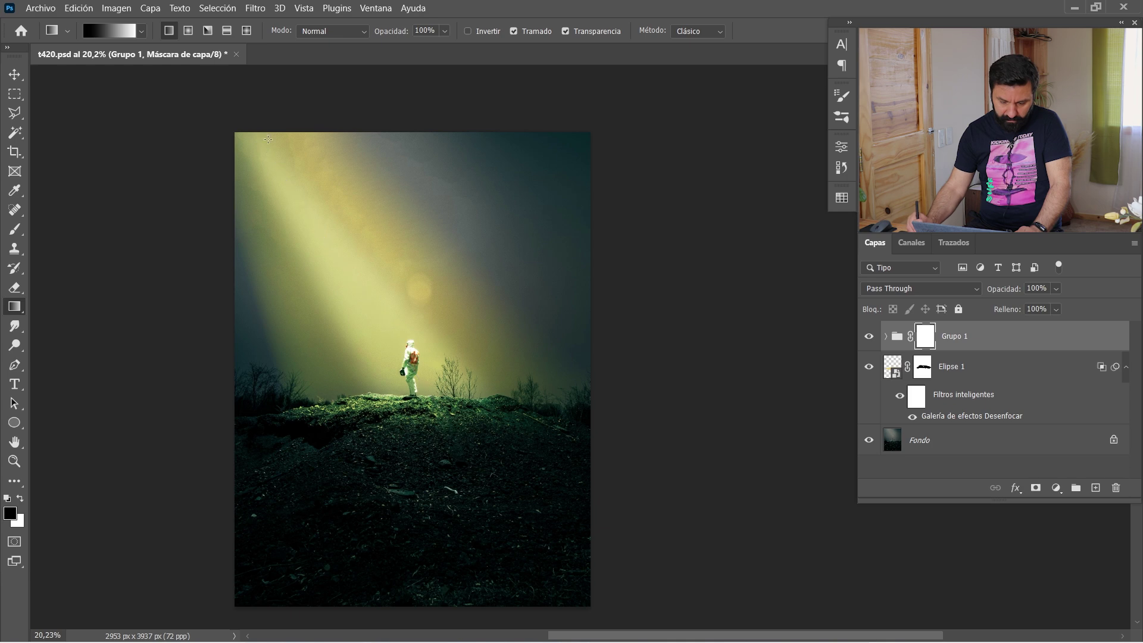
left_click_drag(268, 139, 276, 152)
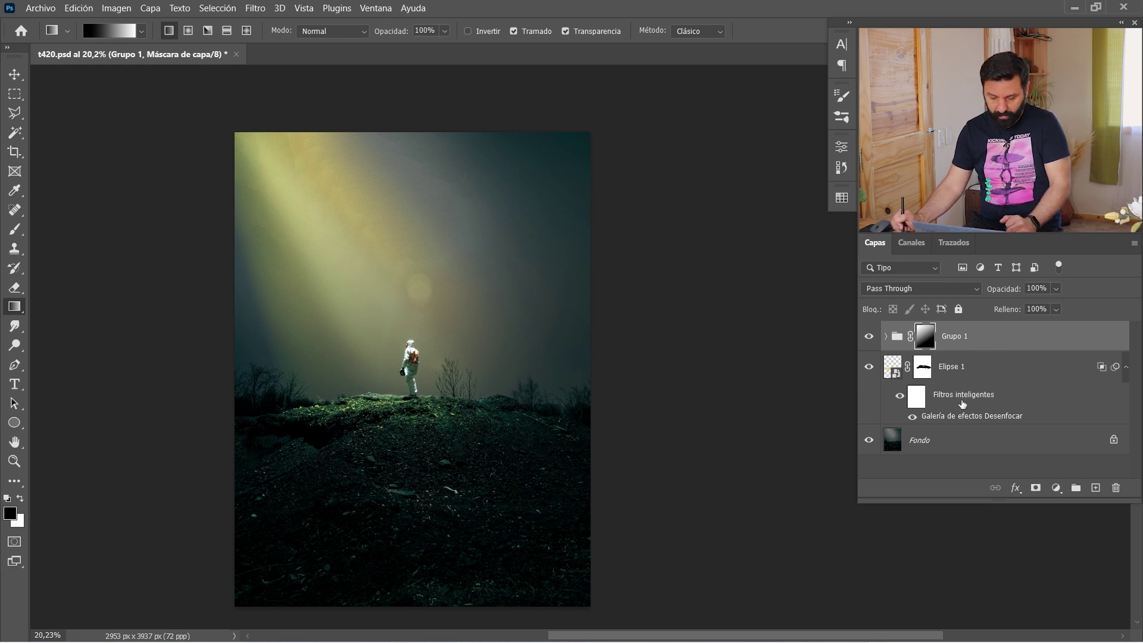
key("ctrl+s")
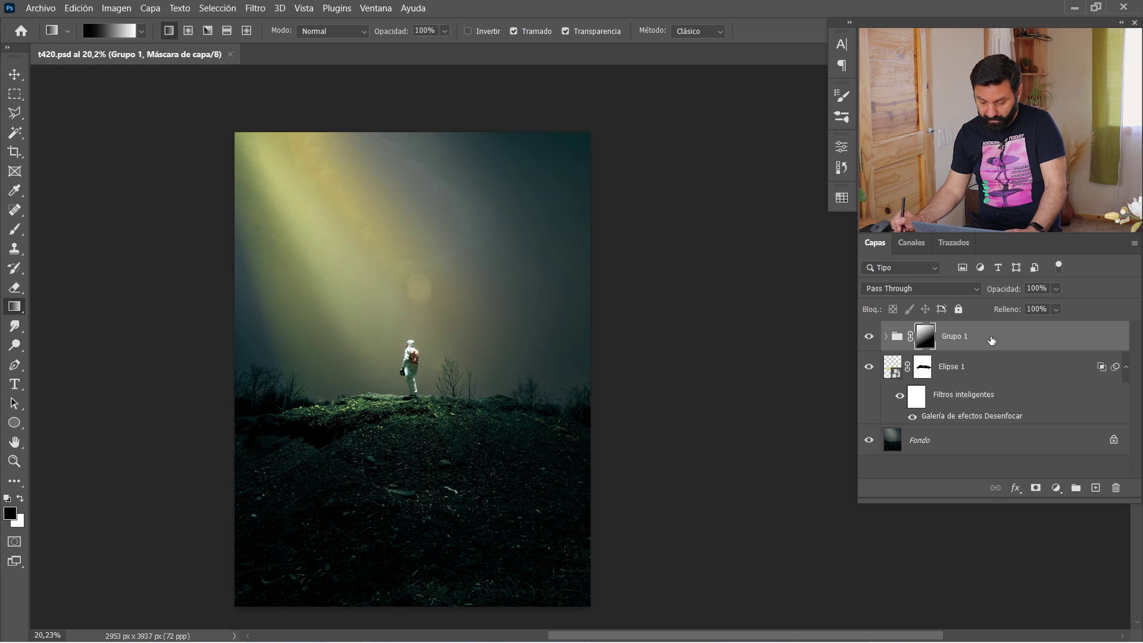
Group Grupo 1 with Elipse 1 into Grupo 2 and clip a red ff4444 solid colour fill to it.
left_click(988, 369, "shift")
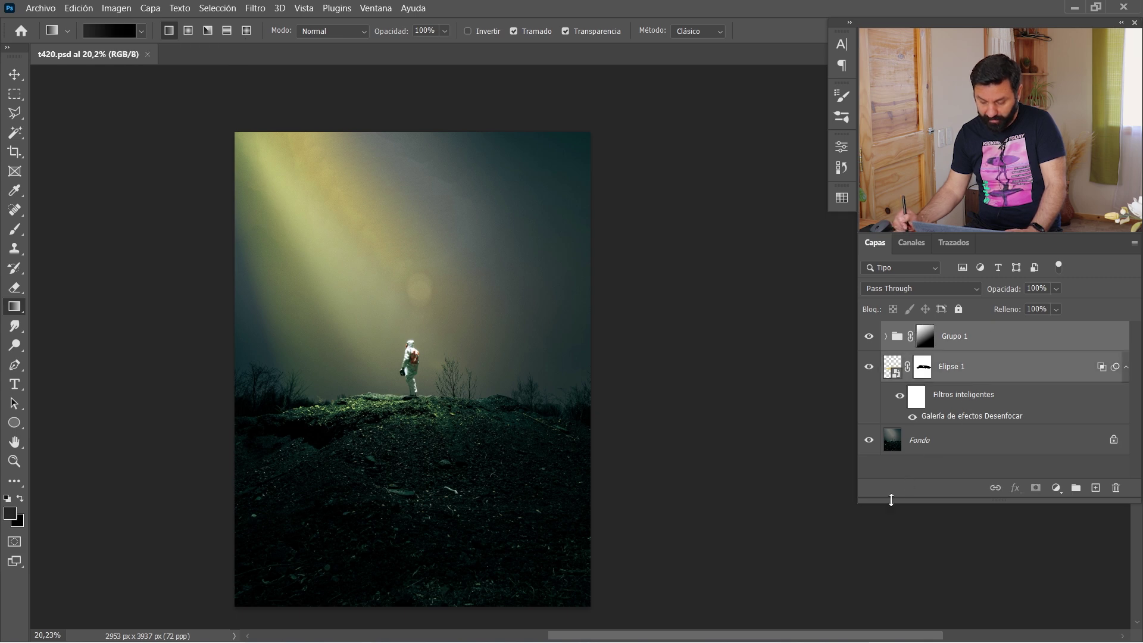
left_click(1076, 488)
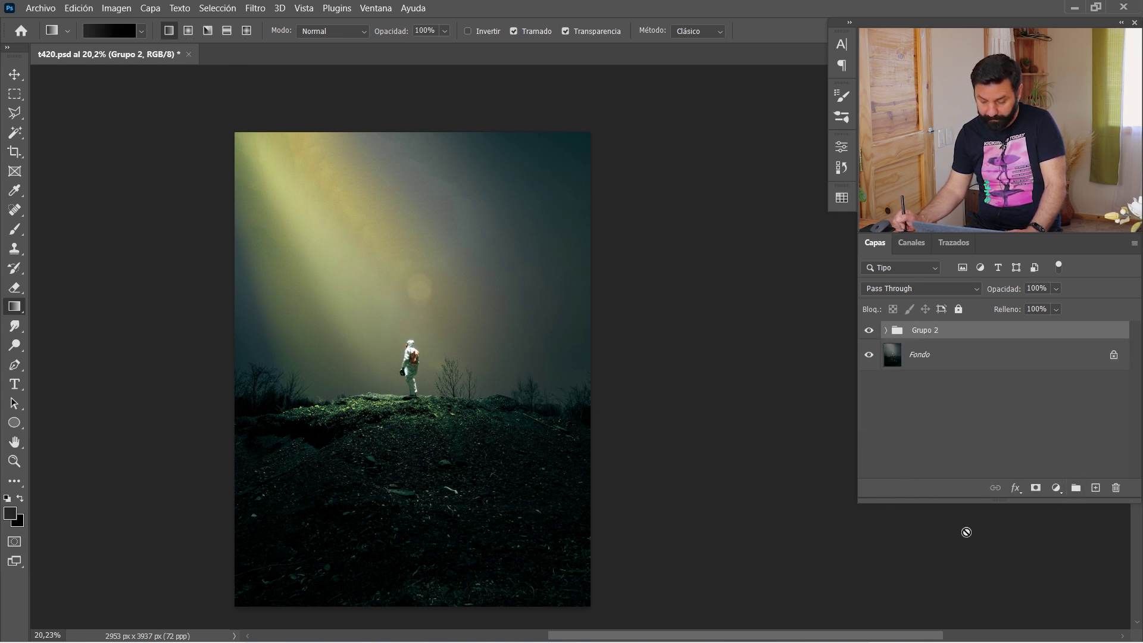
left_click(1056, 489)
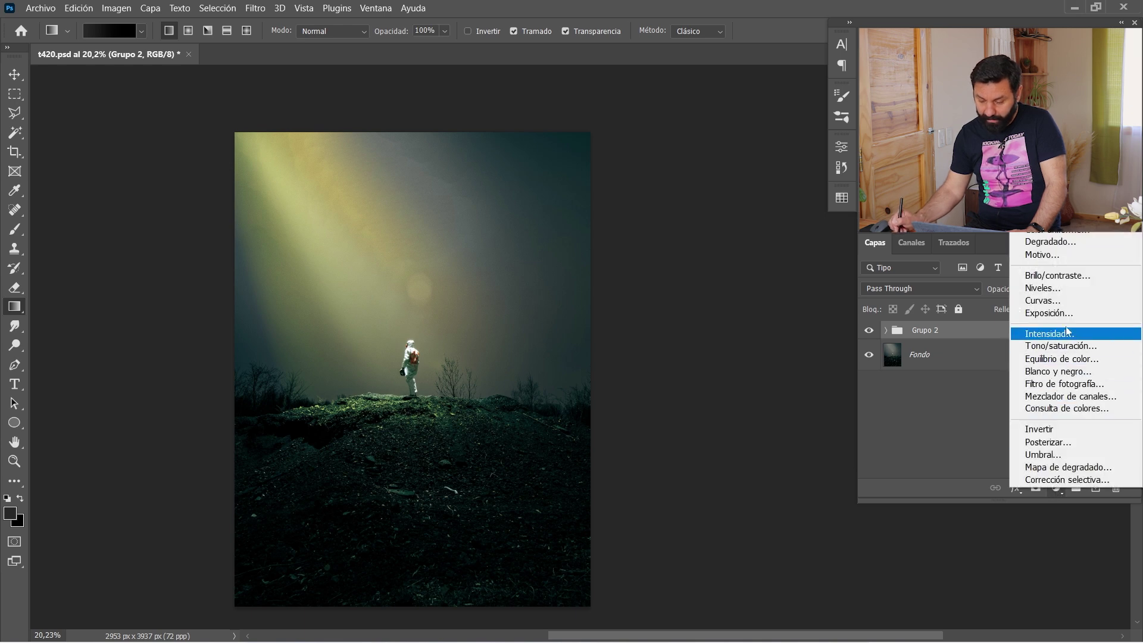
left_click(1048, 231)
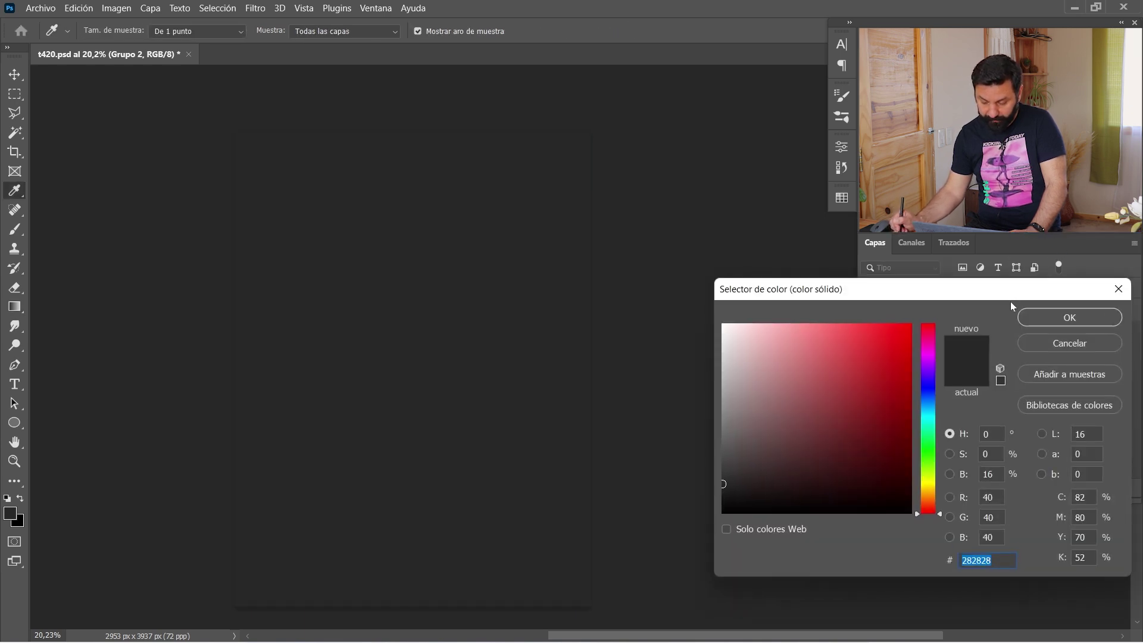
type("ff4444")
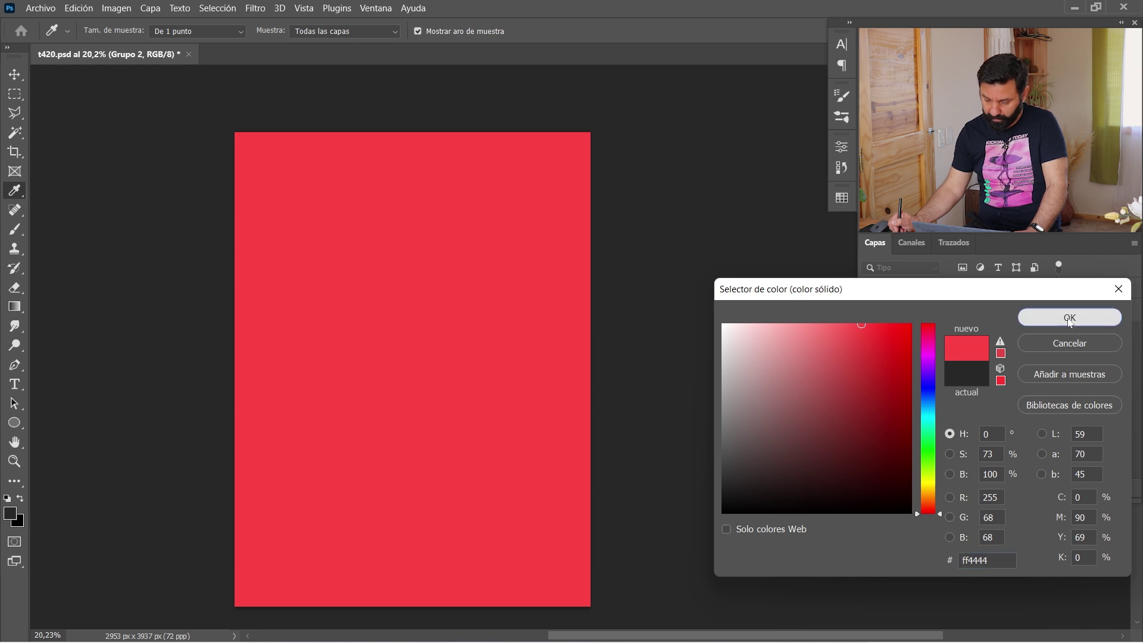
left_click(1070, 318)
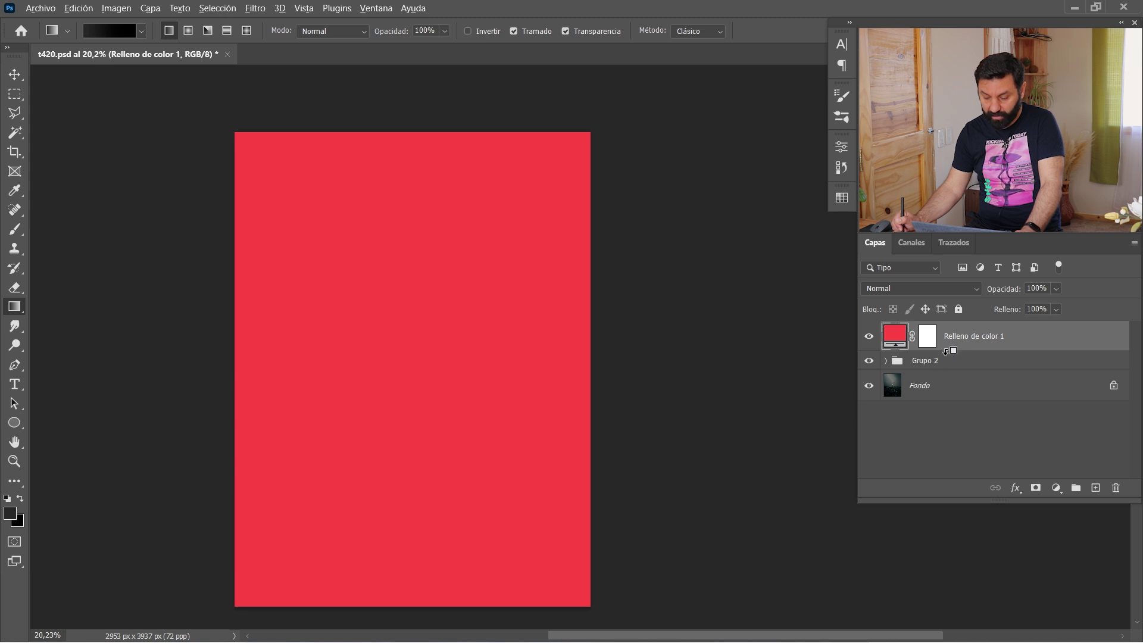
left_click(946, 352, "alt")
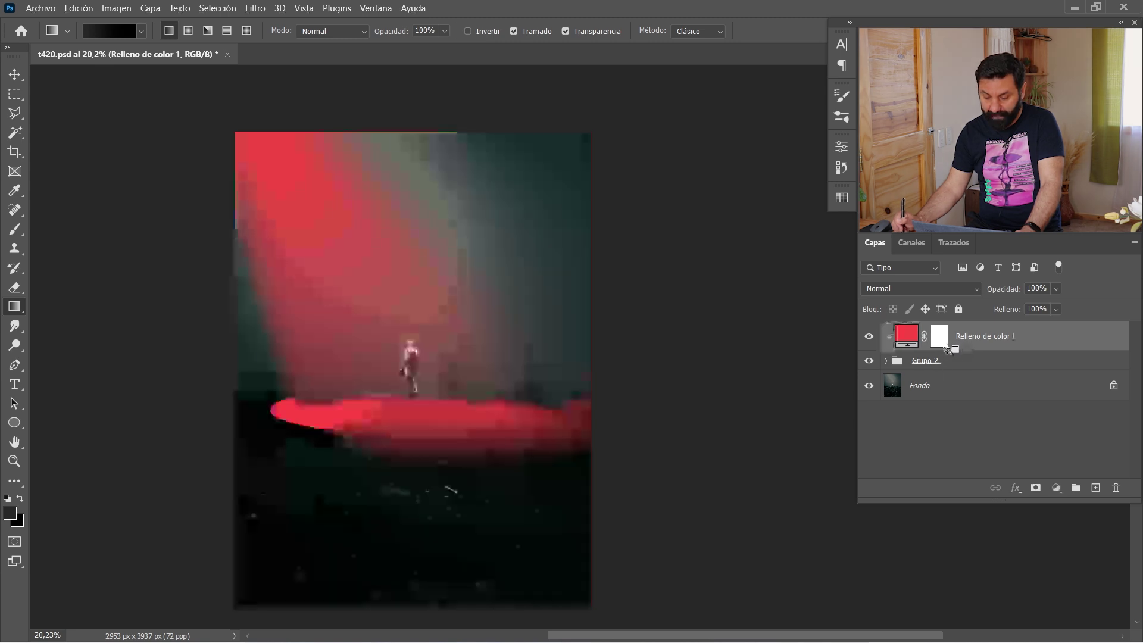
left_click(927, 288)
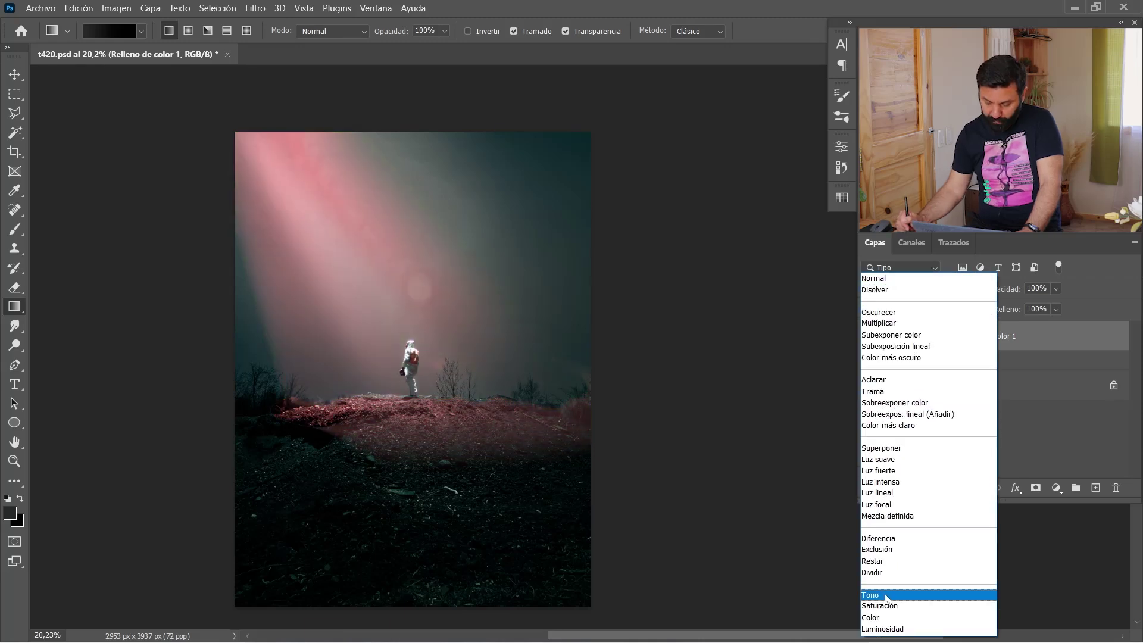
Set the fill layer's blend mode to Tono and change its colour to red e21919.
left_click(885, 595)
double_click(908, 337)
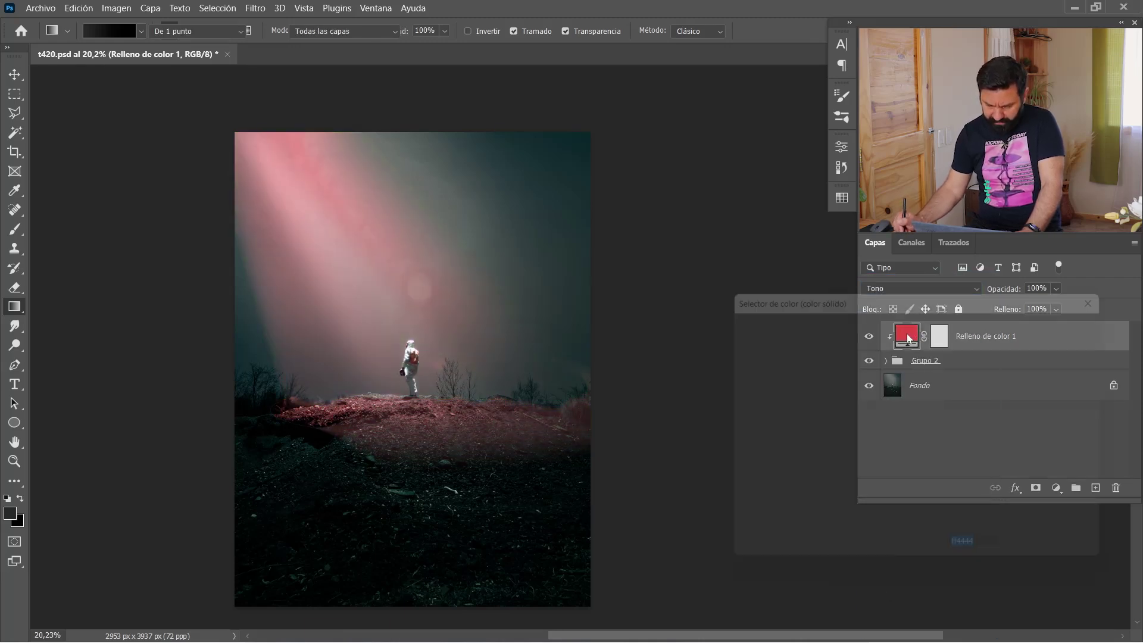
type("e21919")
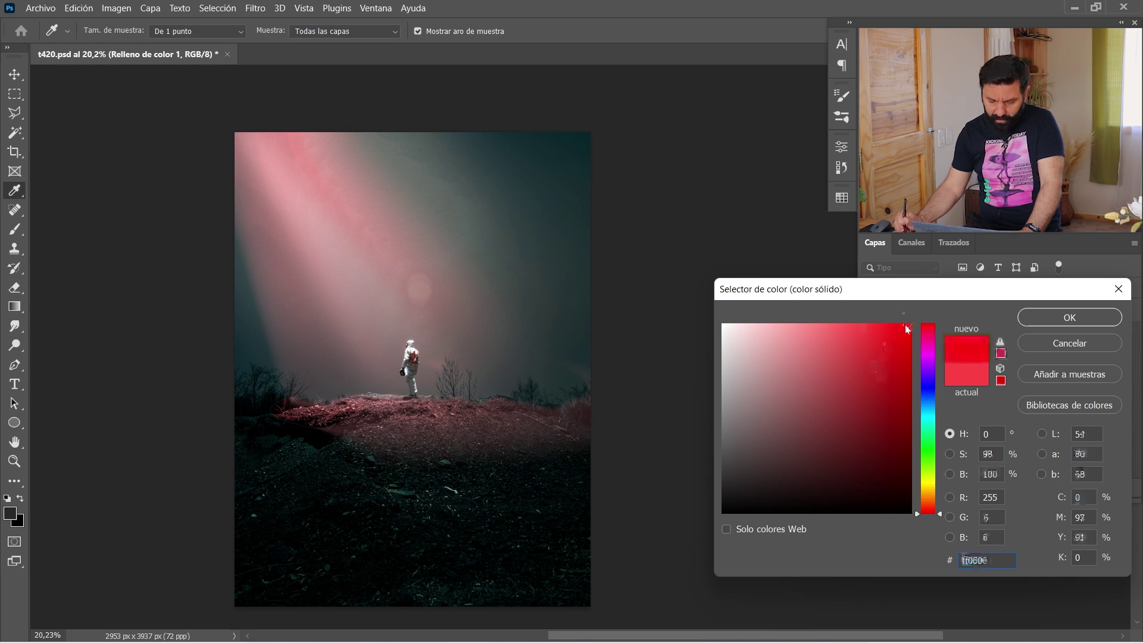
left_click(910, 325)
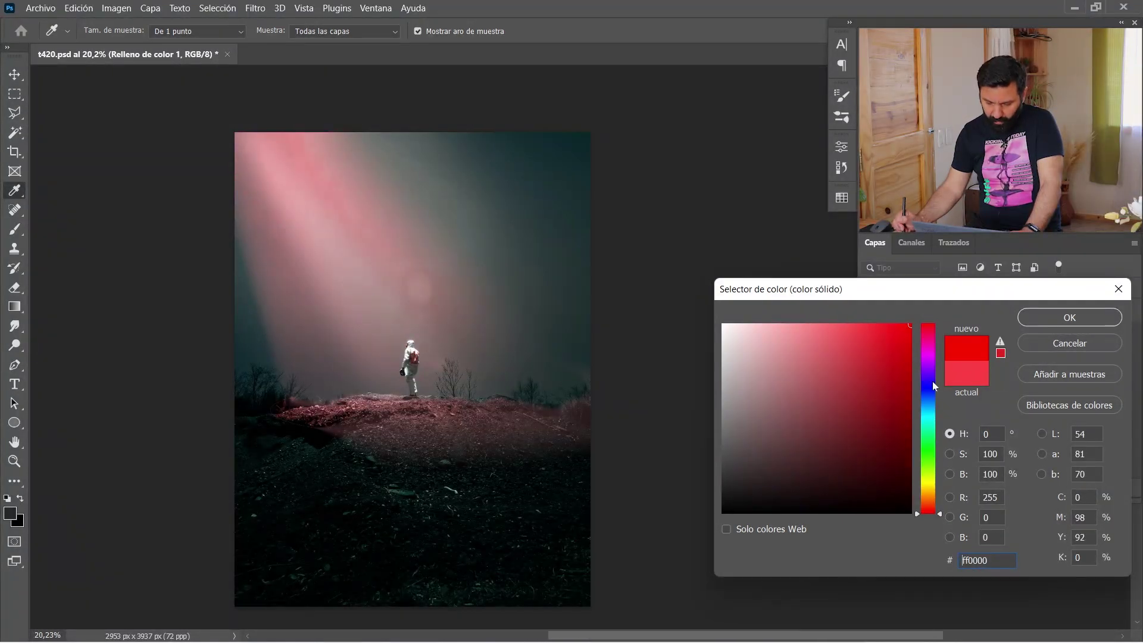
Try cyan, sampled teal-grey, yellow-green and blue-teal hues, settling on a dark teal-green 41504d fill.
left_click_drag(932, 381, 936, 422)
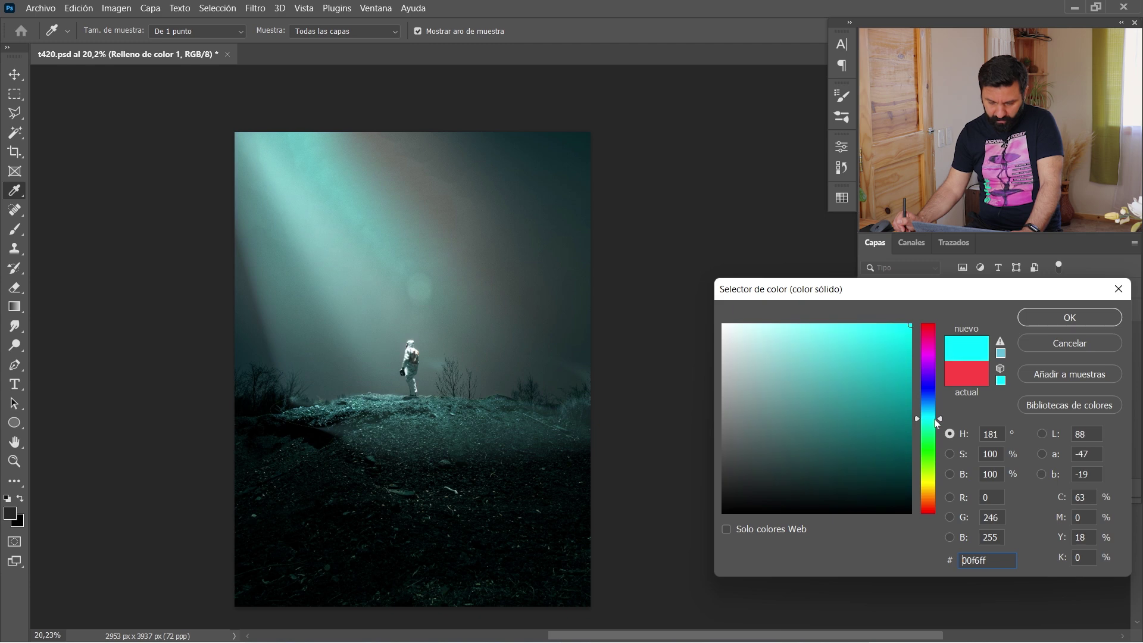
left_click_drag(479, 366, 524, 359)
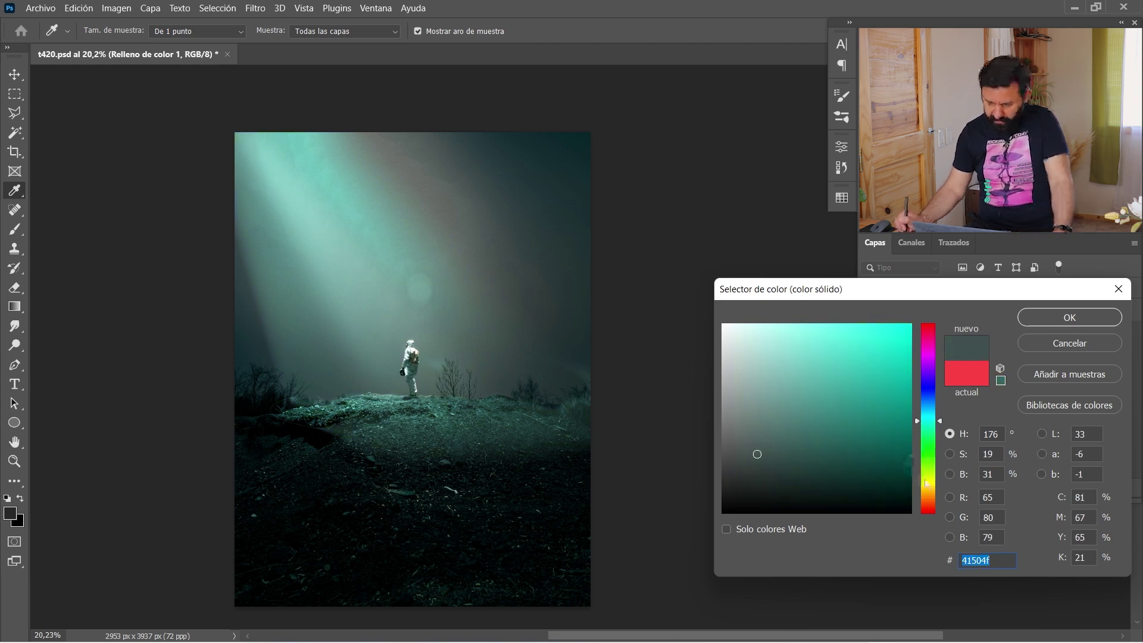
left_click(925, 480)
left_click_drag(935, 482, 930, 412)
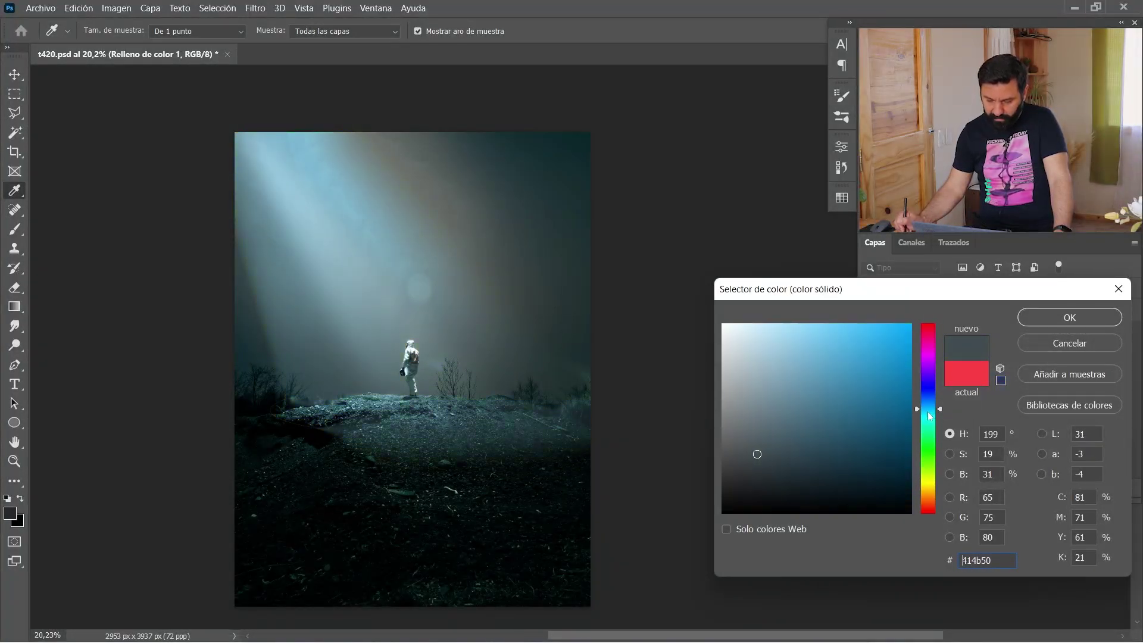
left_click_drag(927, 409, 927, 426)
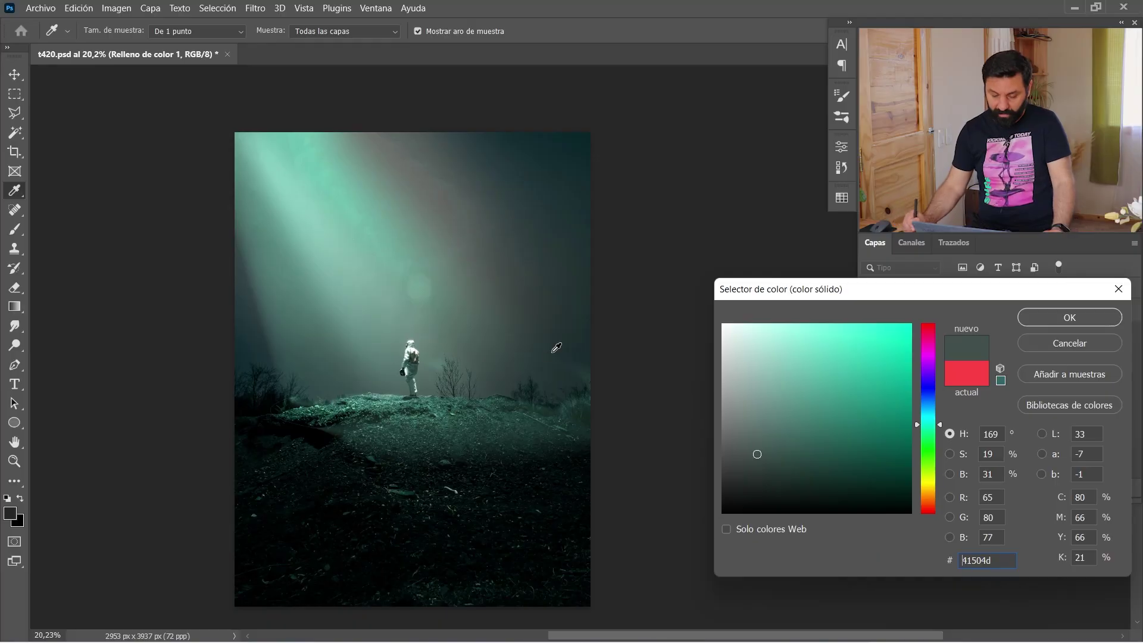
left_click(1052, 318)
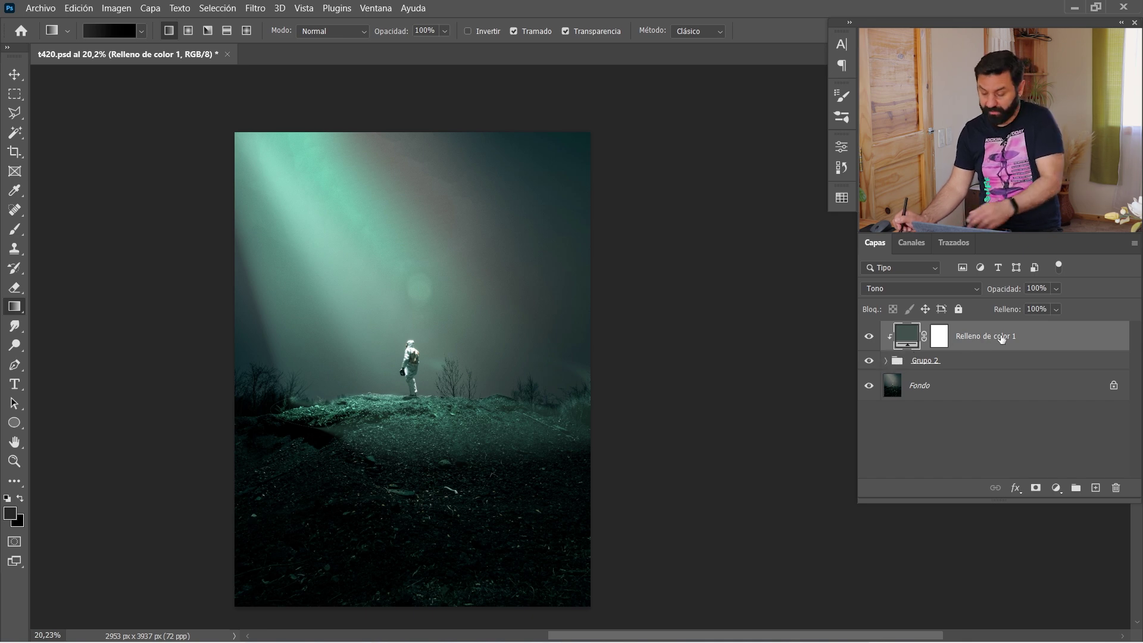
Delete the Relleno de color 1 tint layer and expand Grupo 2 to show its contents.
key("Delete")
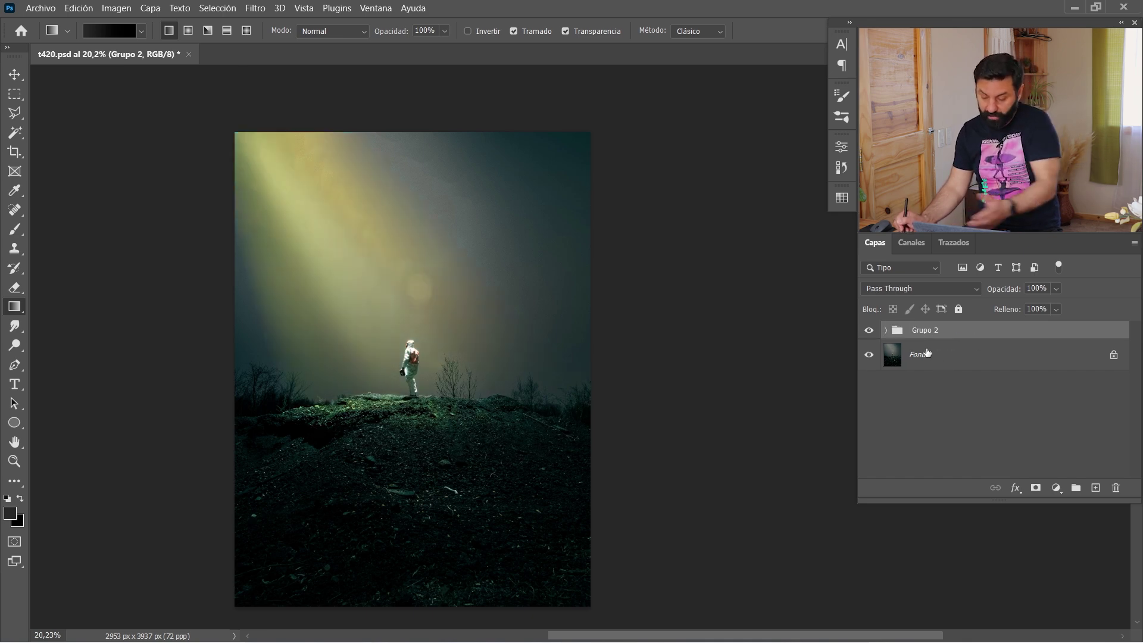
left_click(886, 330)
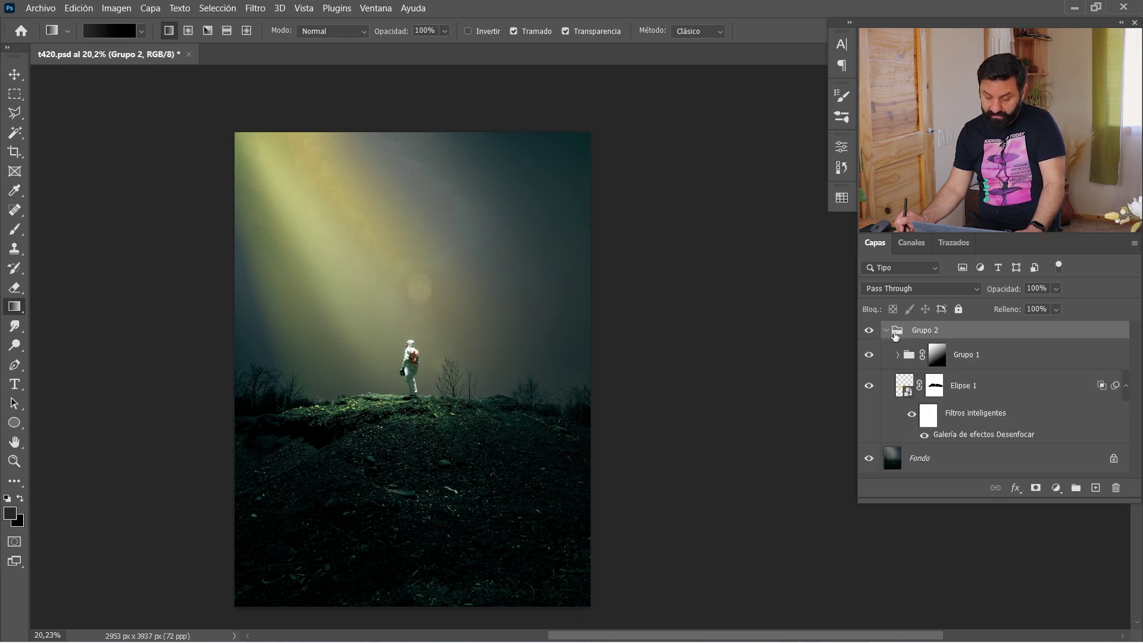